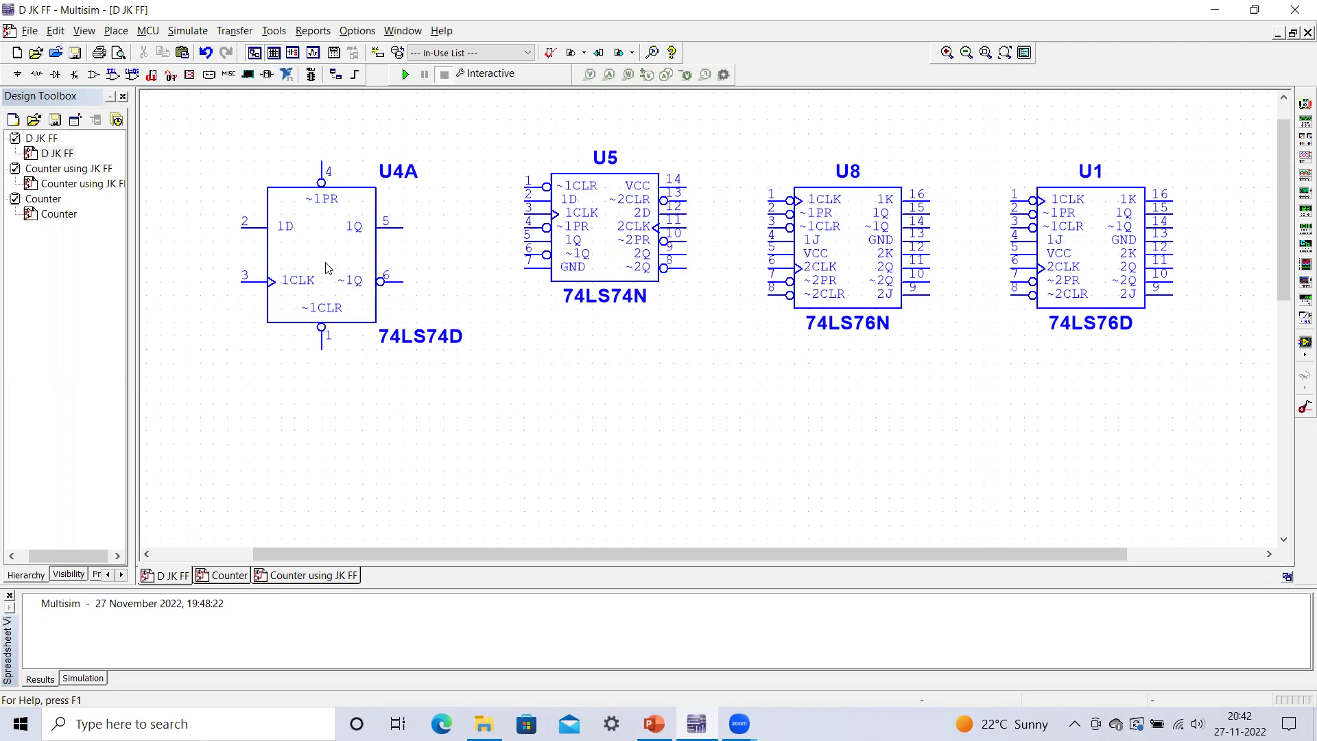
Step: Examine the 74LS74D, 74LS74N and 74LS76N flip-flop symbols and their pins in the D JK FF design
click(325, 268)
click(381, 447)
click(330, 266)
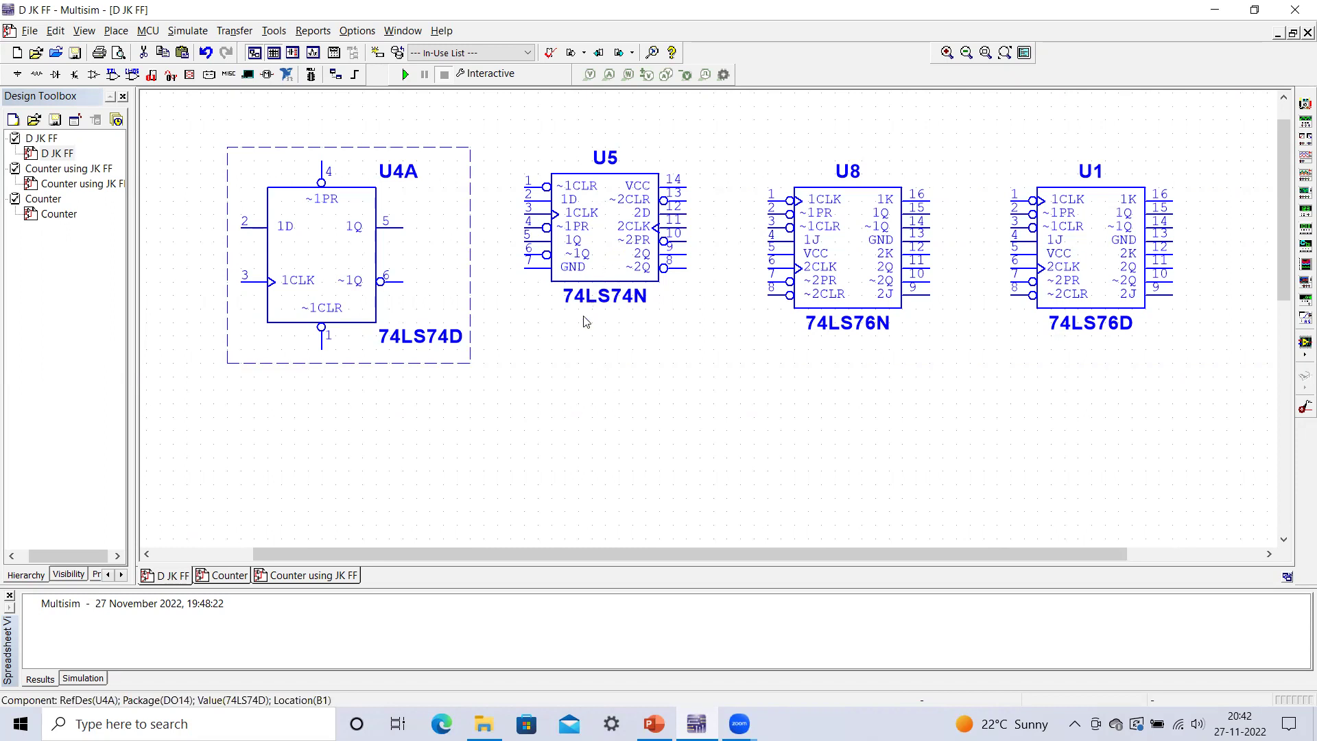
click(614, 269)
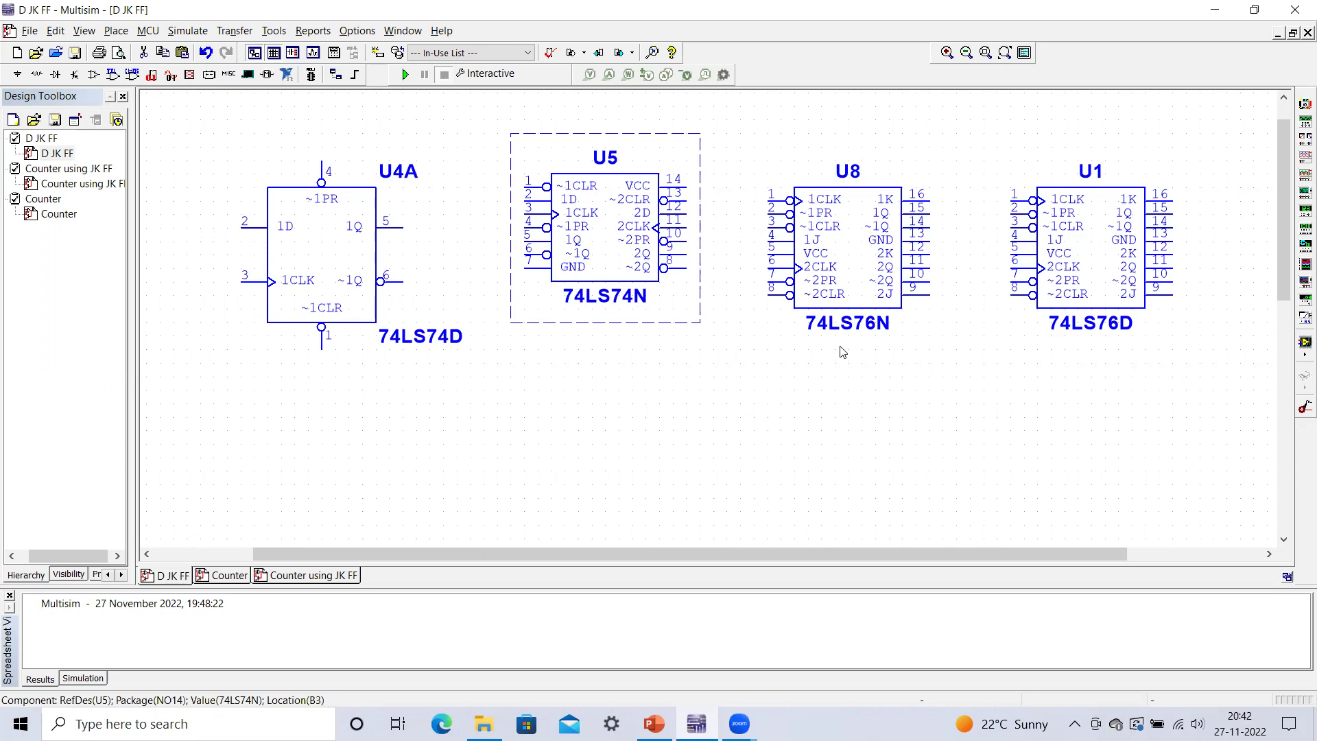
click(849, 267)
click(343, 295)
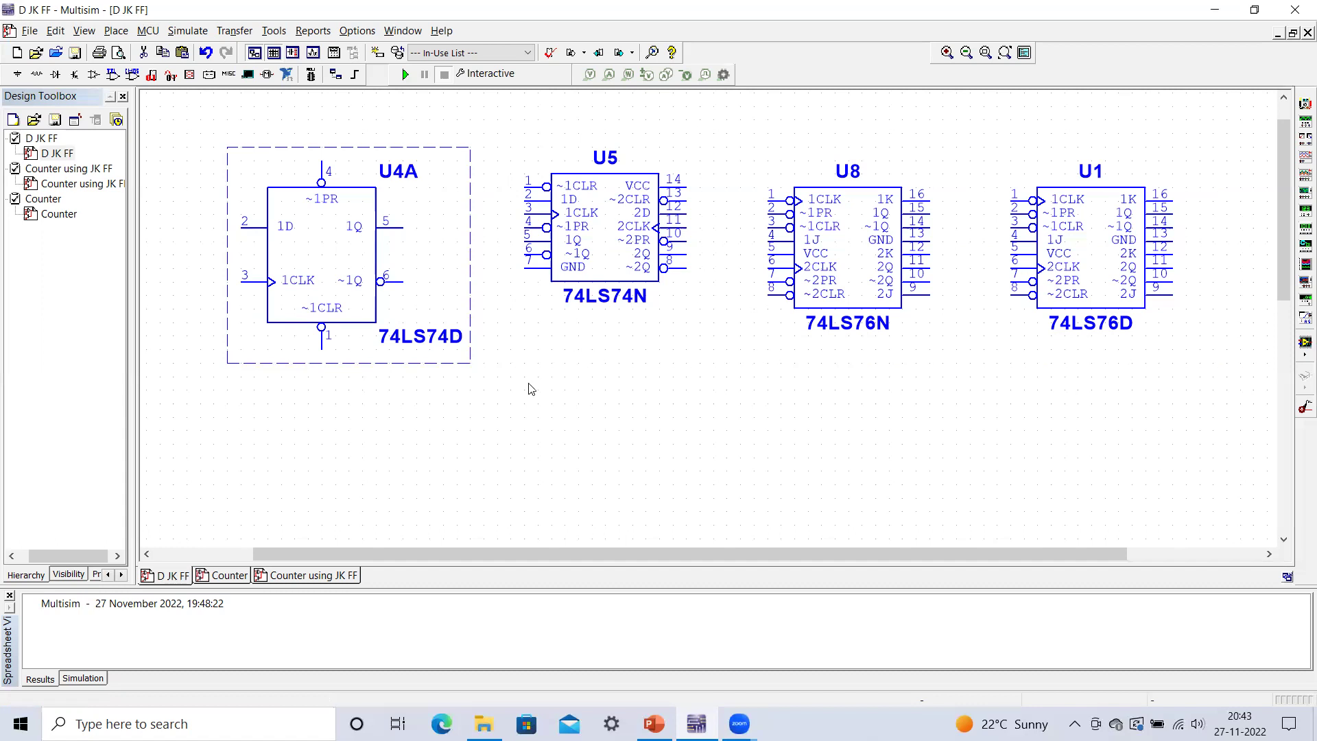
click(590, 260)
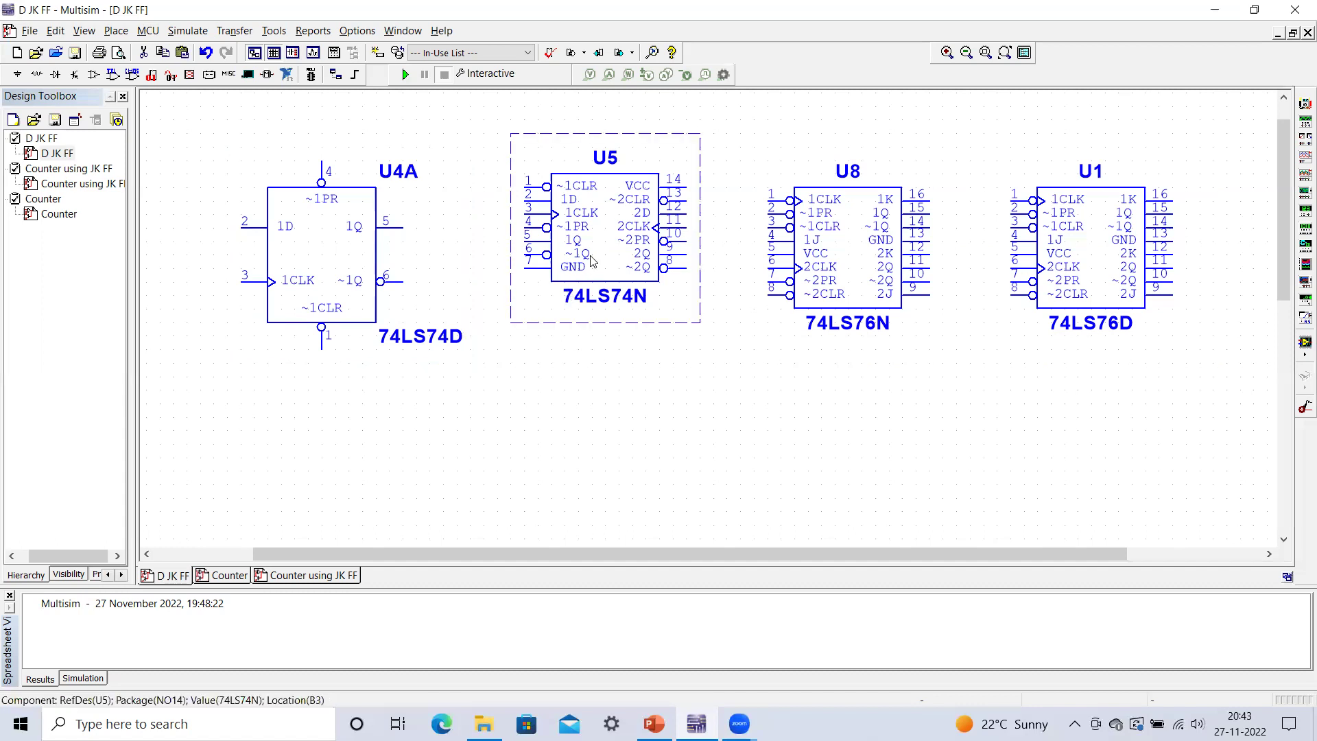
click(319, 295)
click(469, 422)
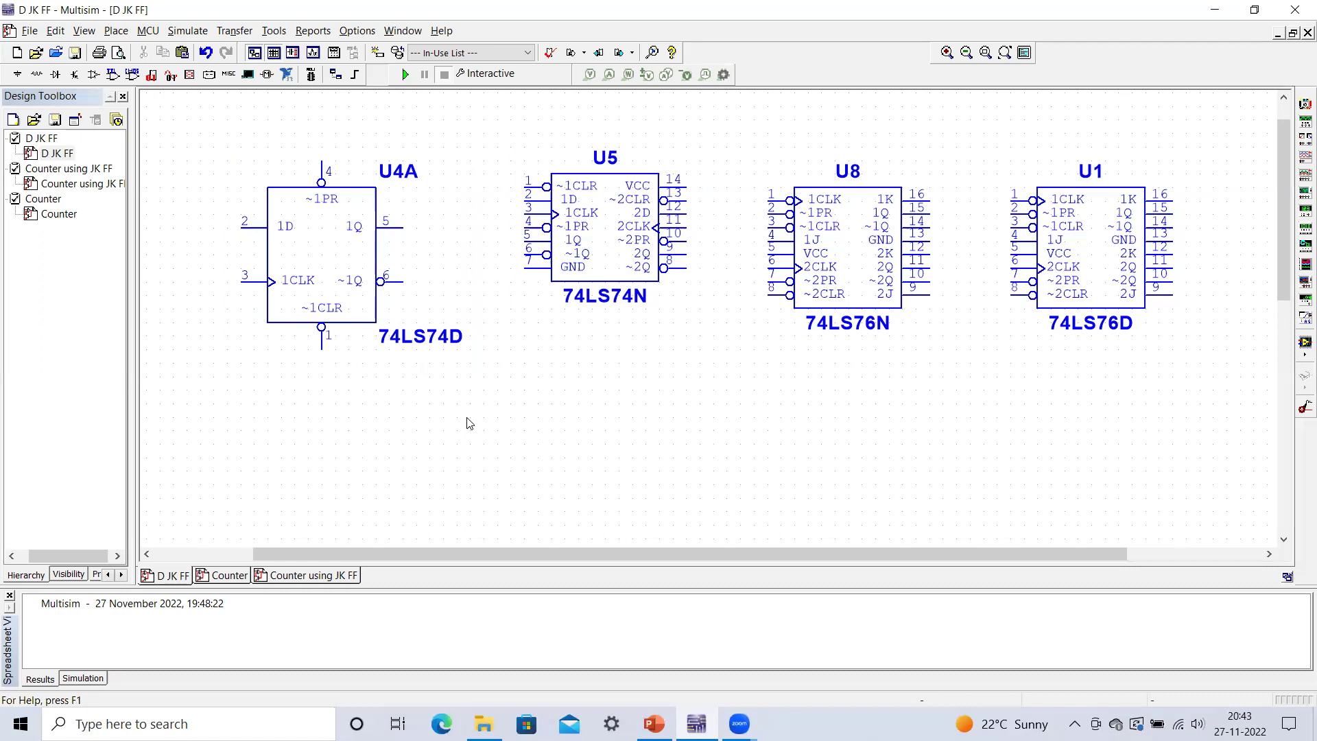
Step: Open the Counter design and examine its four cascaded 7474N flip-flop stages
click(225, 576)
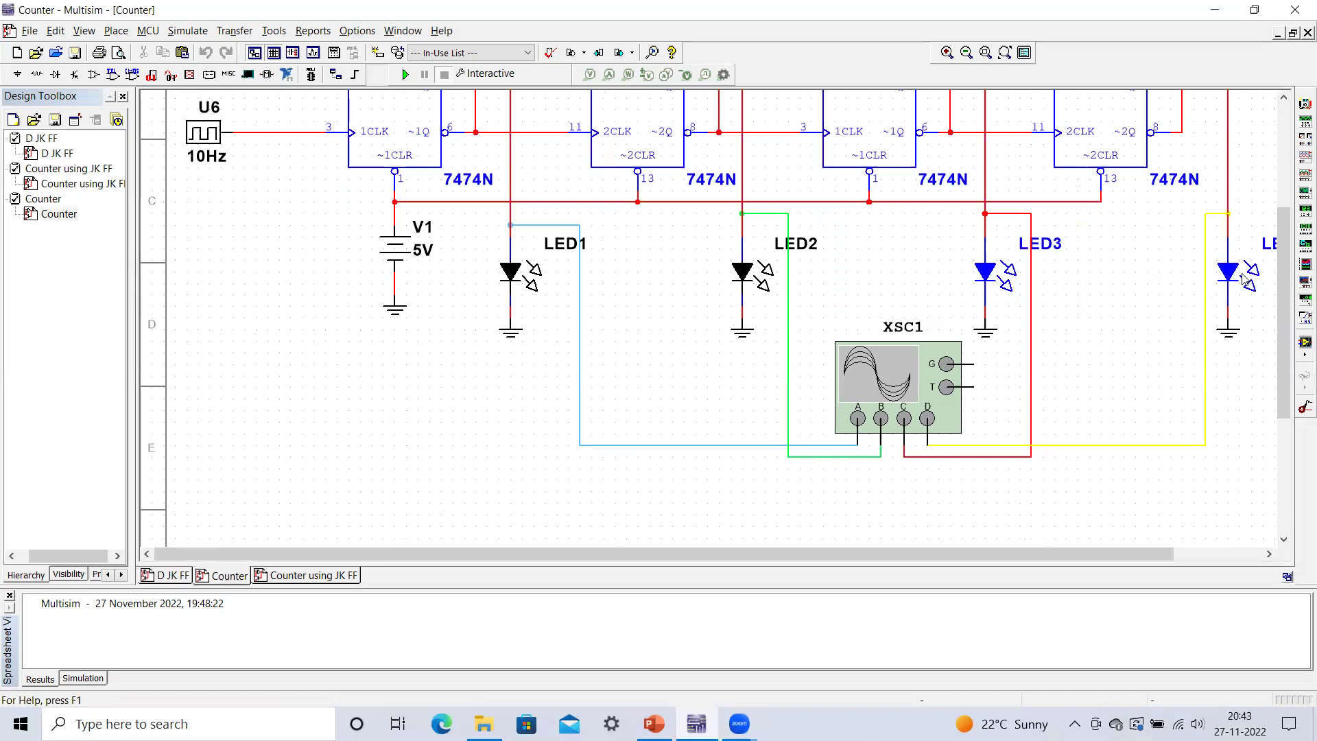
drag(1283, 225, 1269, 146)
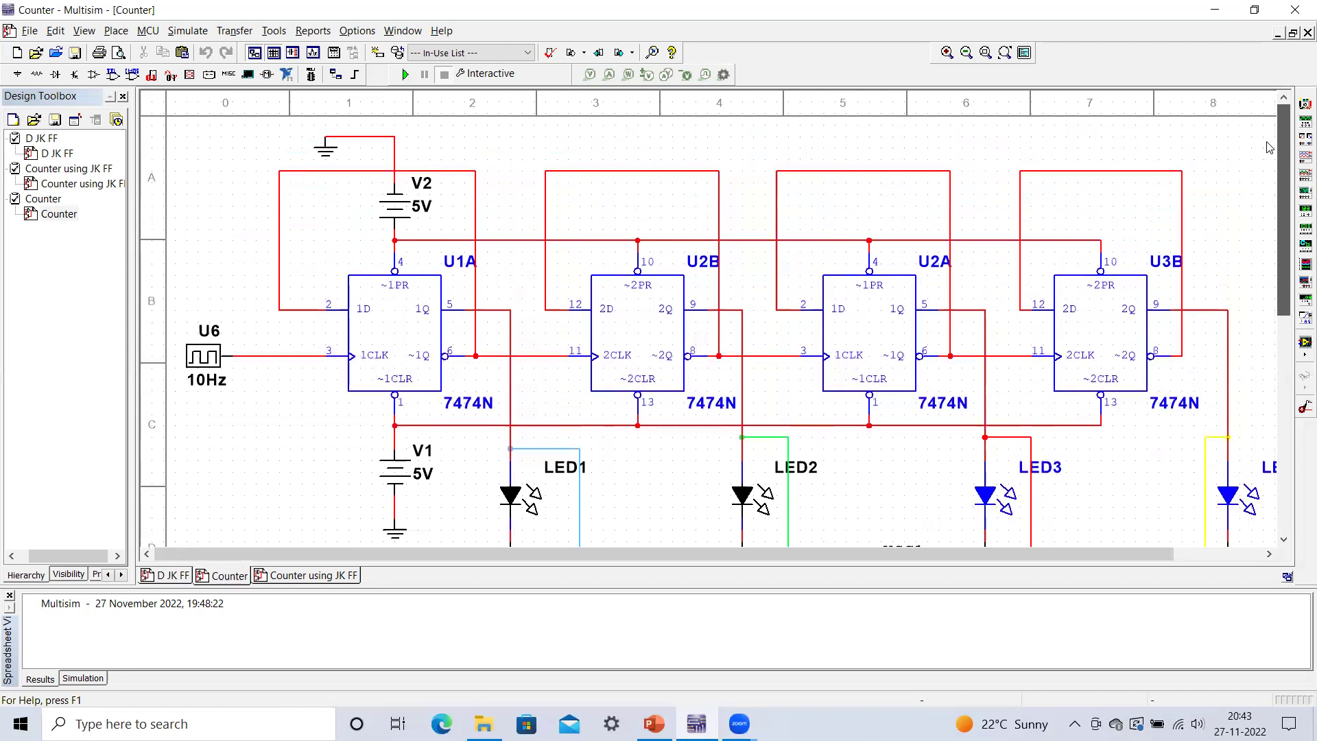
mouse_move(1269, 146)
mouse_down()
mouse_move(1274, 208)
mouse_move(1268, 161)
mouse_up()
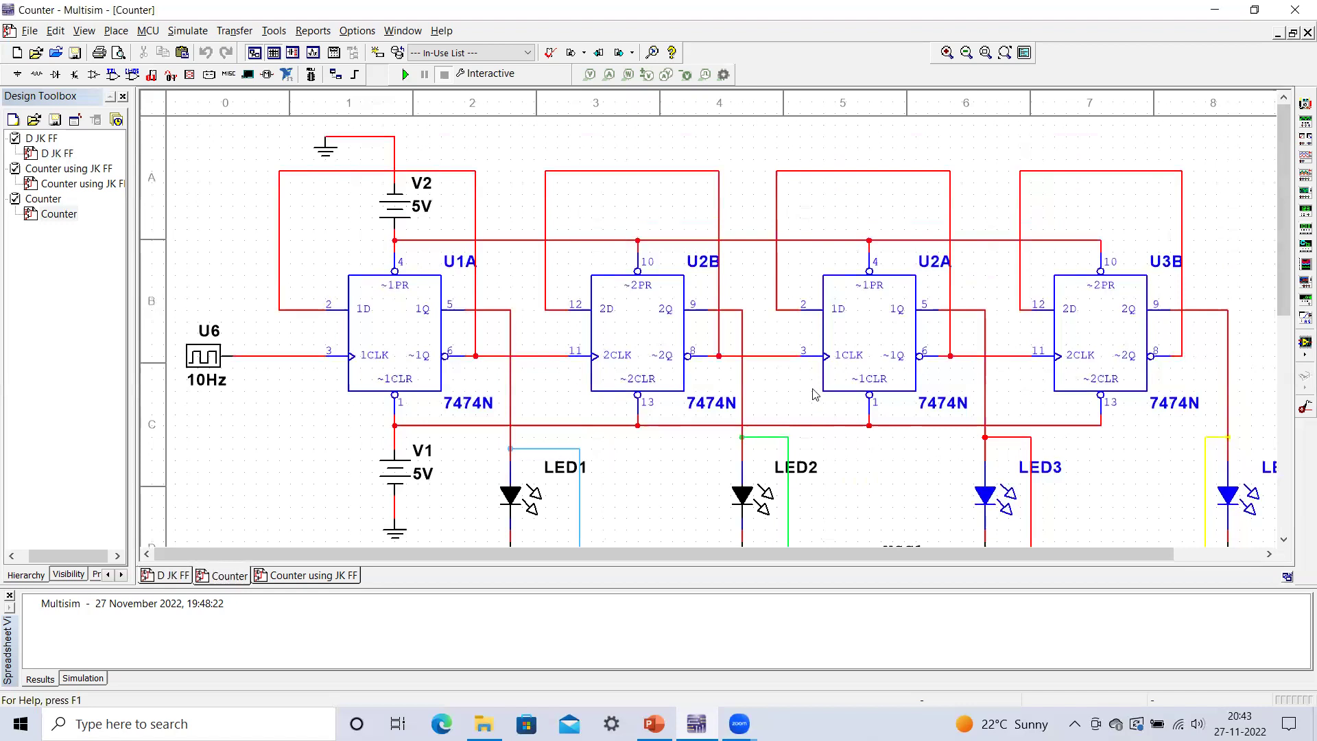
Step: Switch to PowerPoint and show the Binary Ripple Counter slide
click(653, 723)
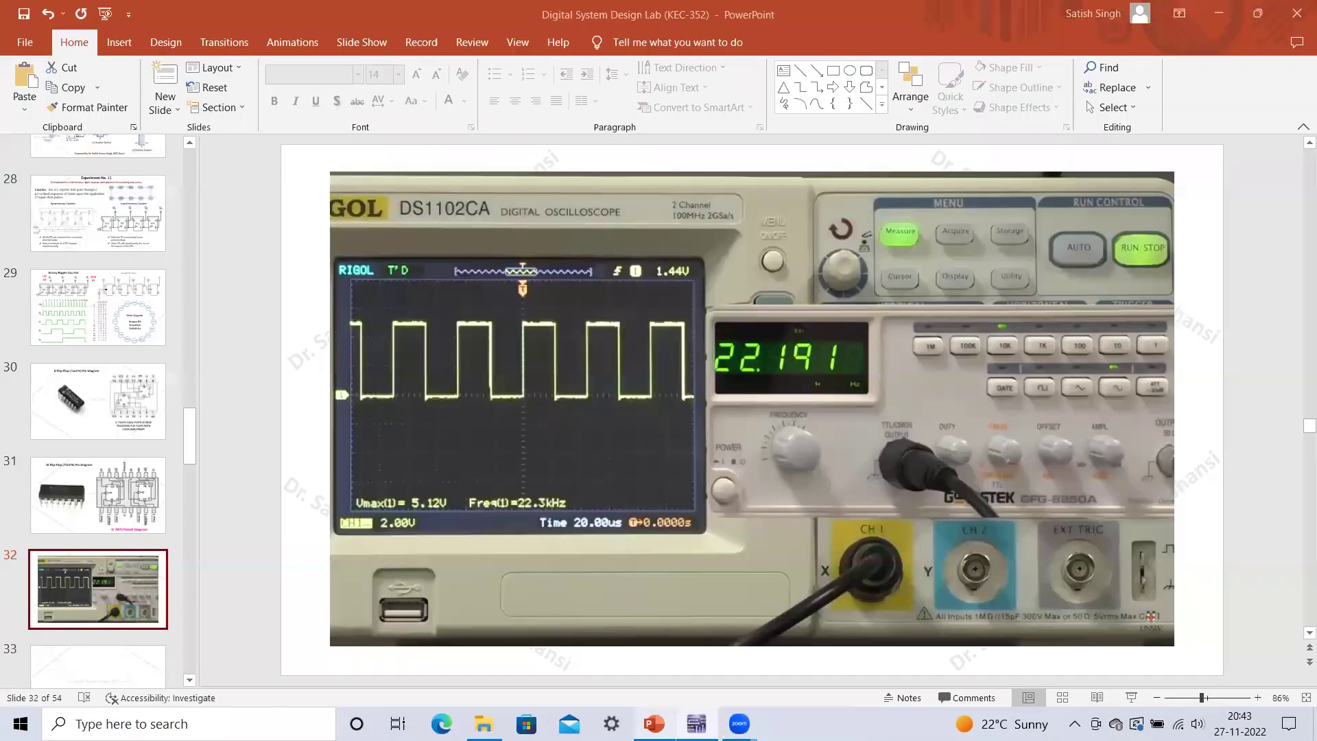
click(99, 314)
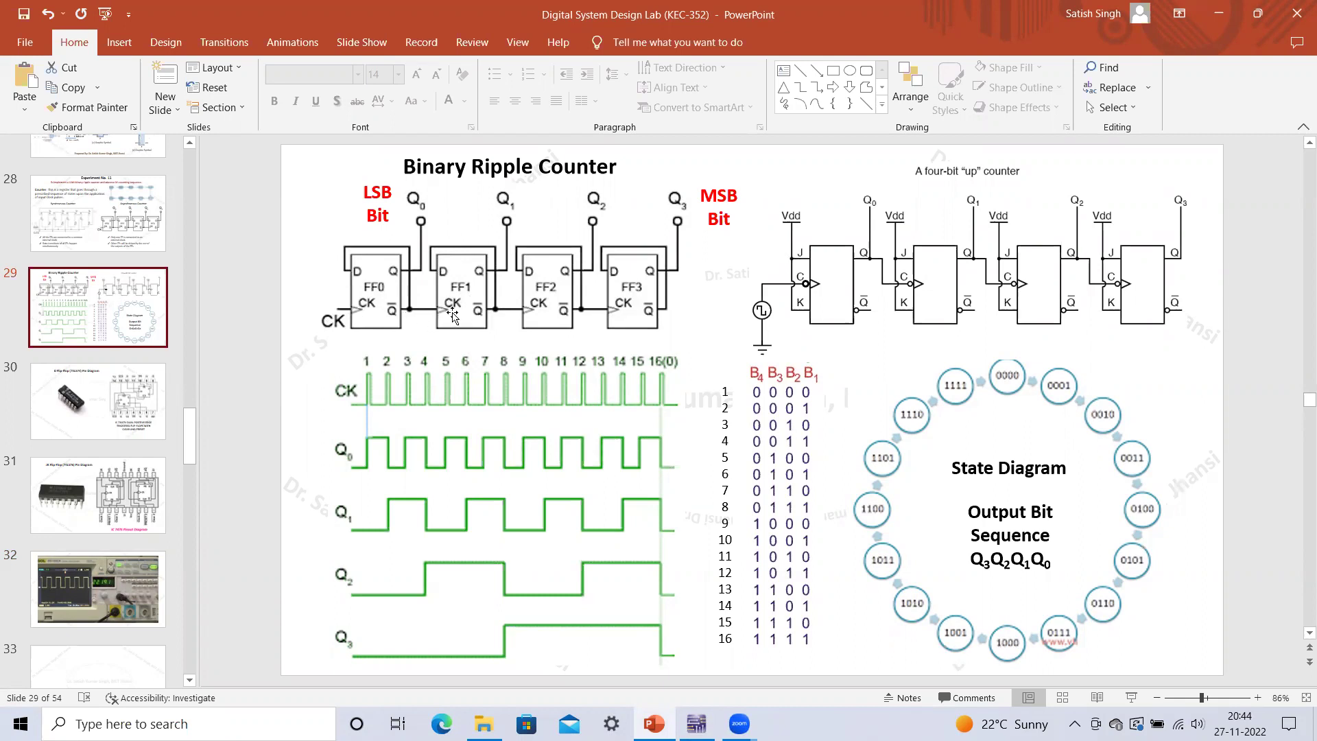
Step: Return to Multisim and examine the counter's wiring from the flip-flop outputs to the LEDs and the XSC1 oscilloscope
click(696, 724)
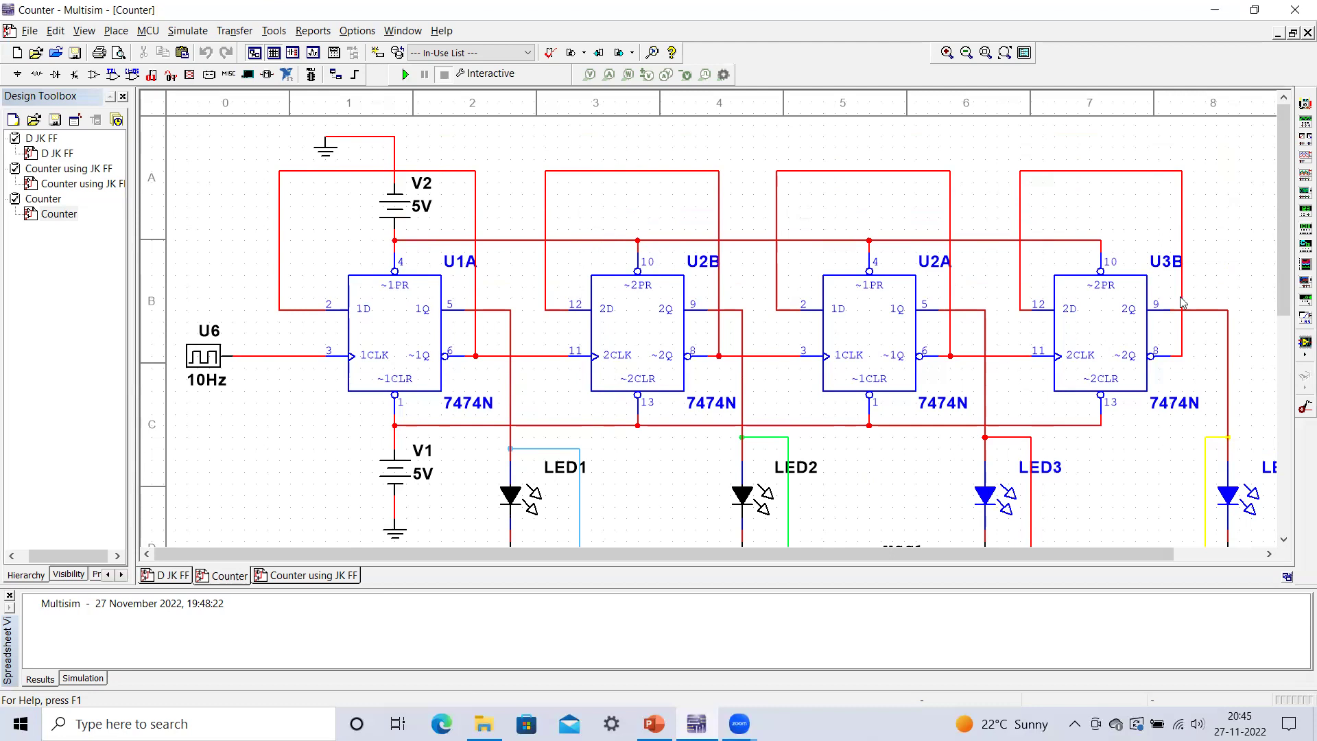
scroll(1271, 218, down, 3)
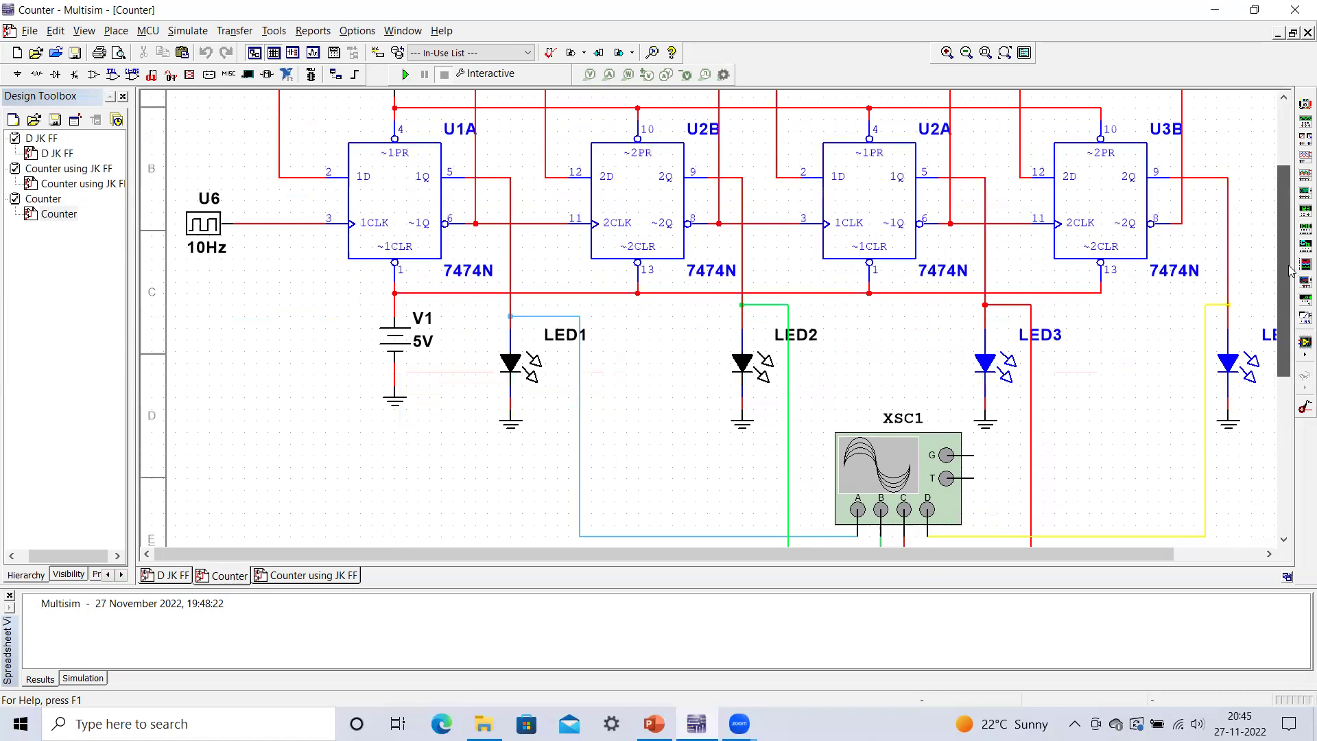
drag(1293, 256, 1293, 255)
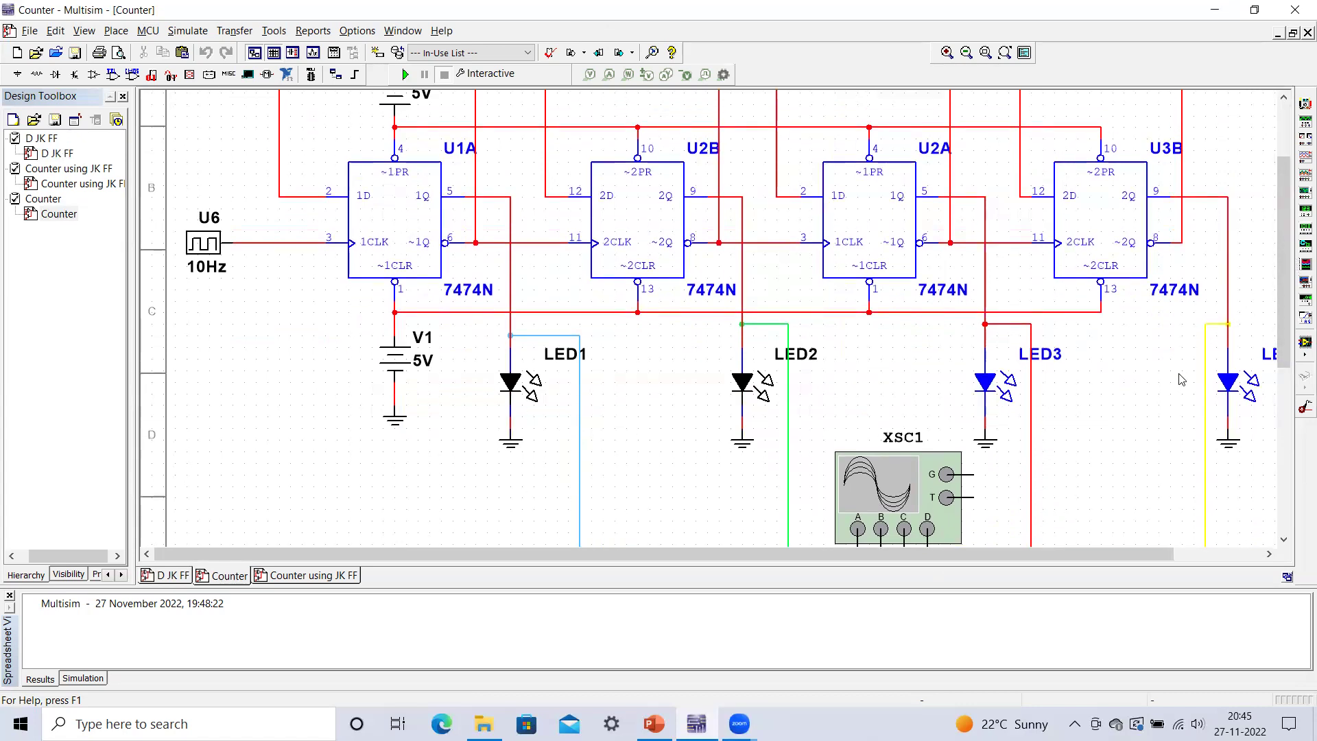
drag(1287, 310, 1290, 337)
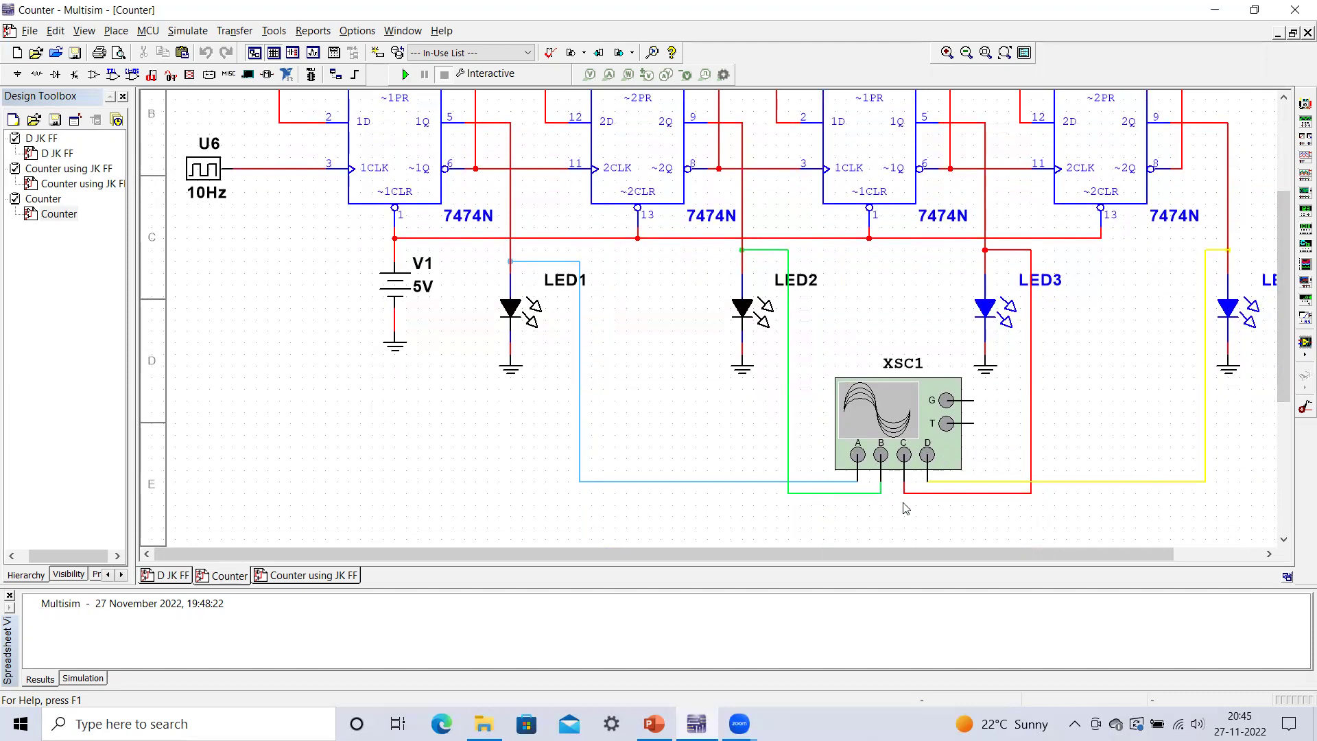
drag(1287, 332, 1287, 253)
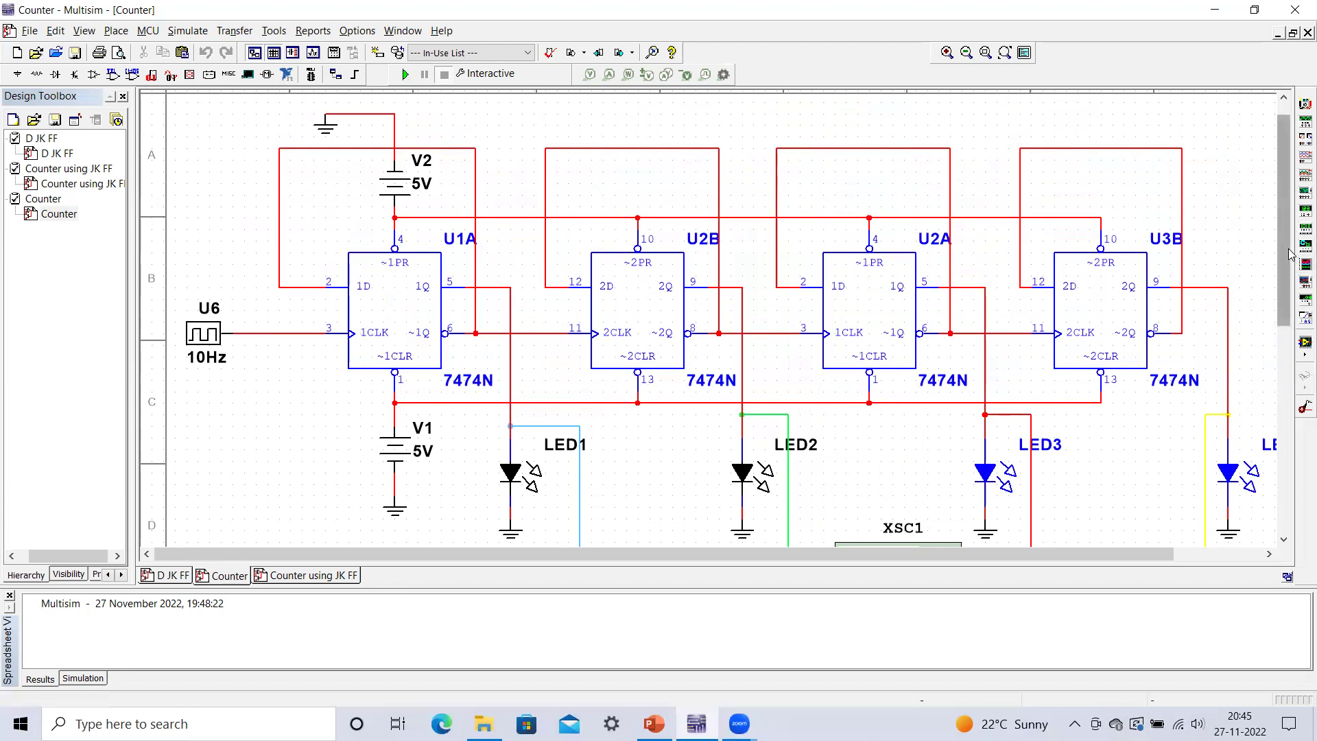
scroll(1282, 255, up, 1)
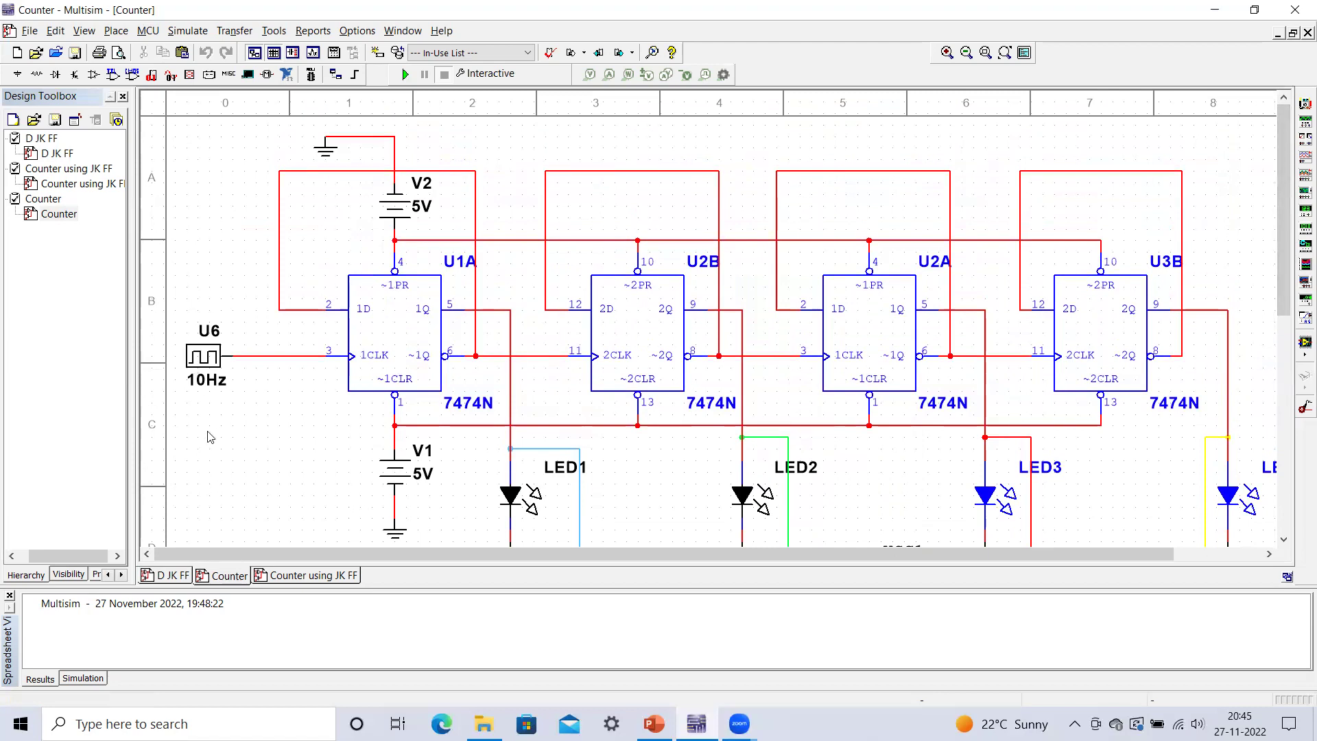
Step: Set the frequency of the U6 digital clock to 50 Hz
double_click(204, 356)
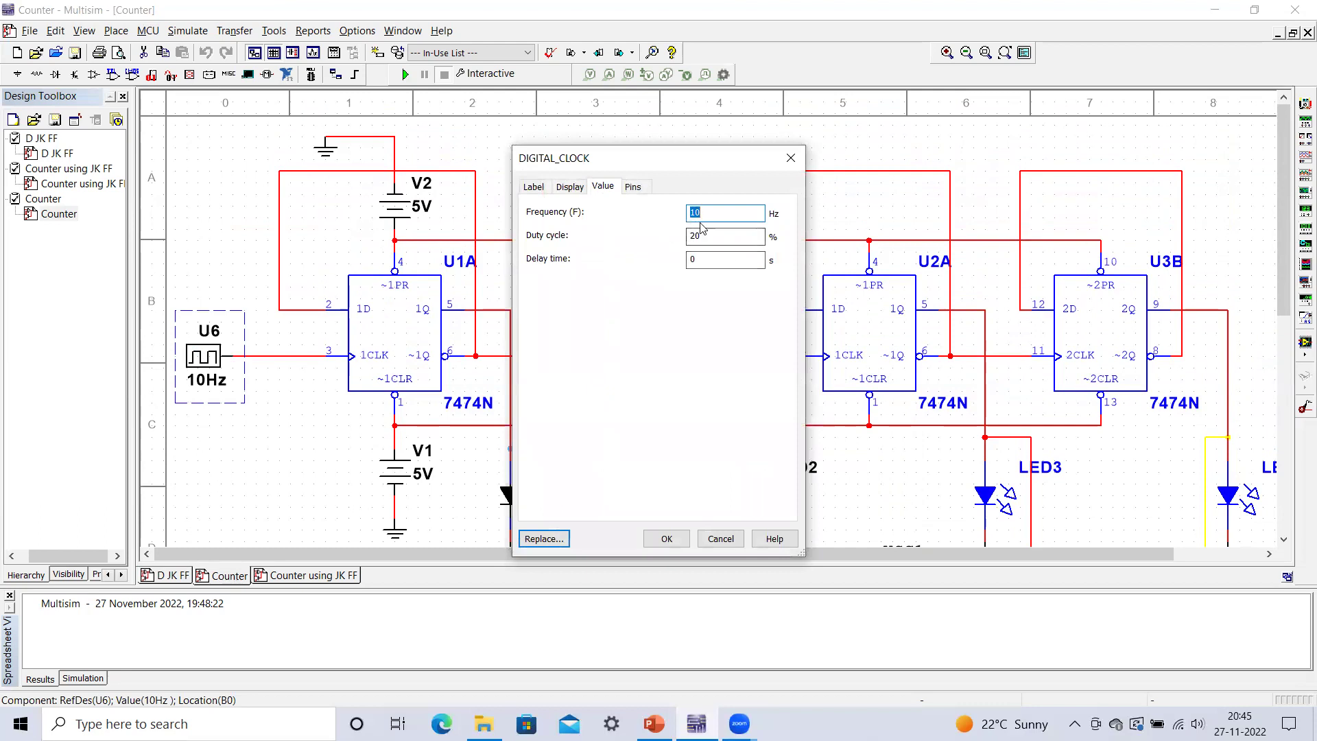
click(657, 540)
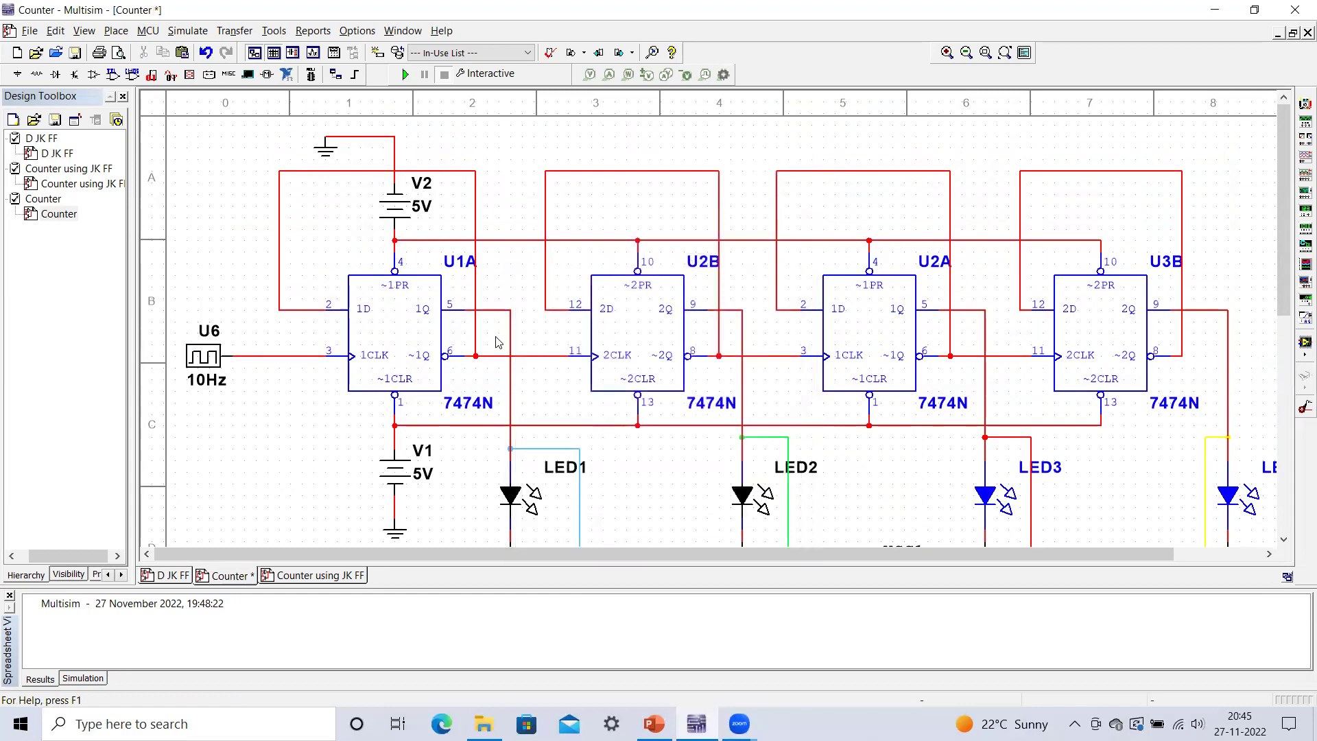
double_click(204, 363)
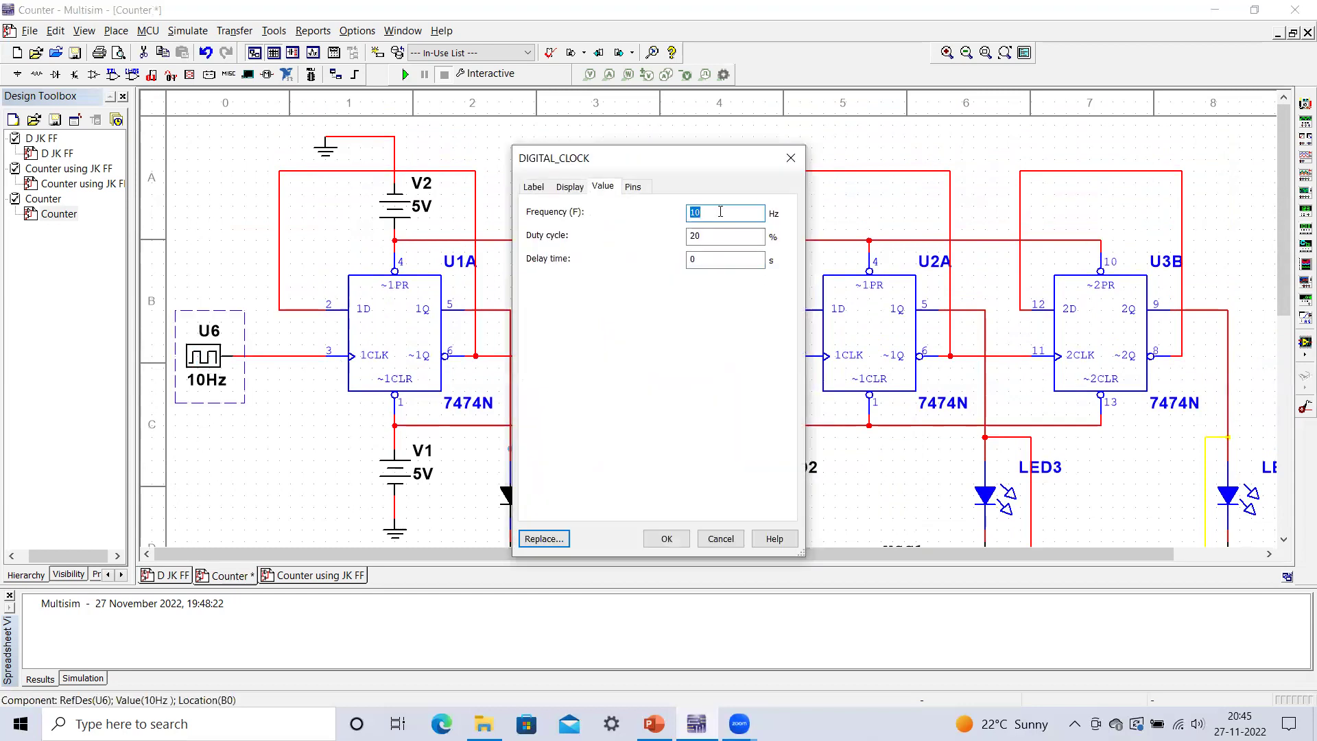
text(5)
click(666, 538)
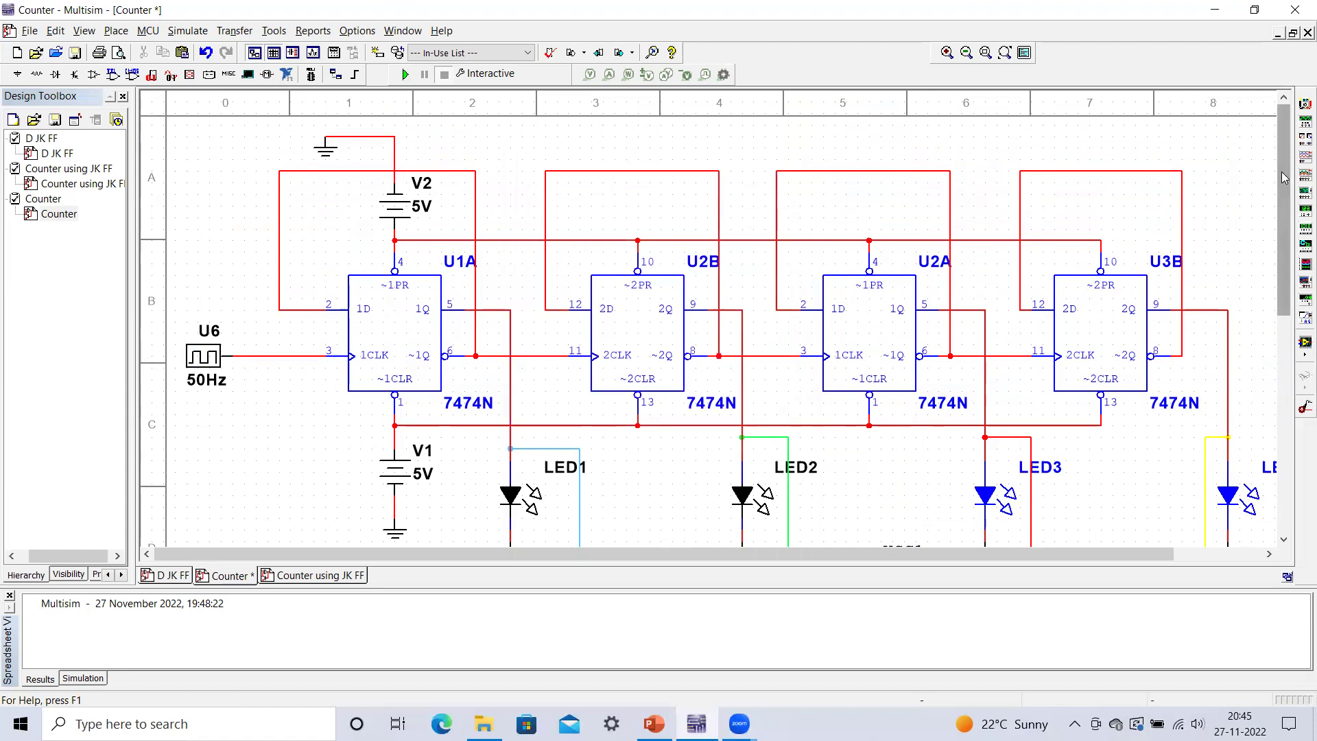
Step: Run the interactive simulation of the counter circuit
mouse_move(1285, 181)
mouse_down()
mouse_move(1286, 225)
mouse_move(1291, 184)
mouse_up()
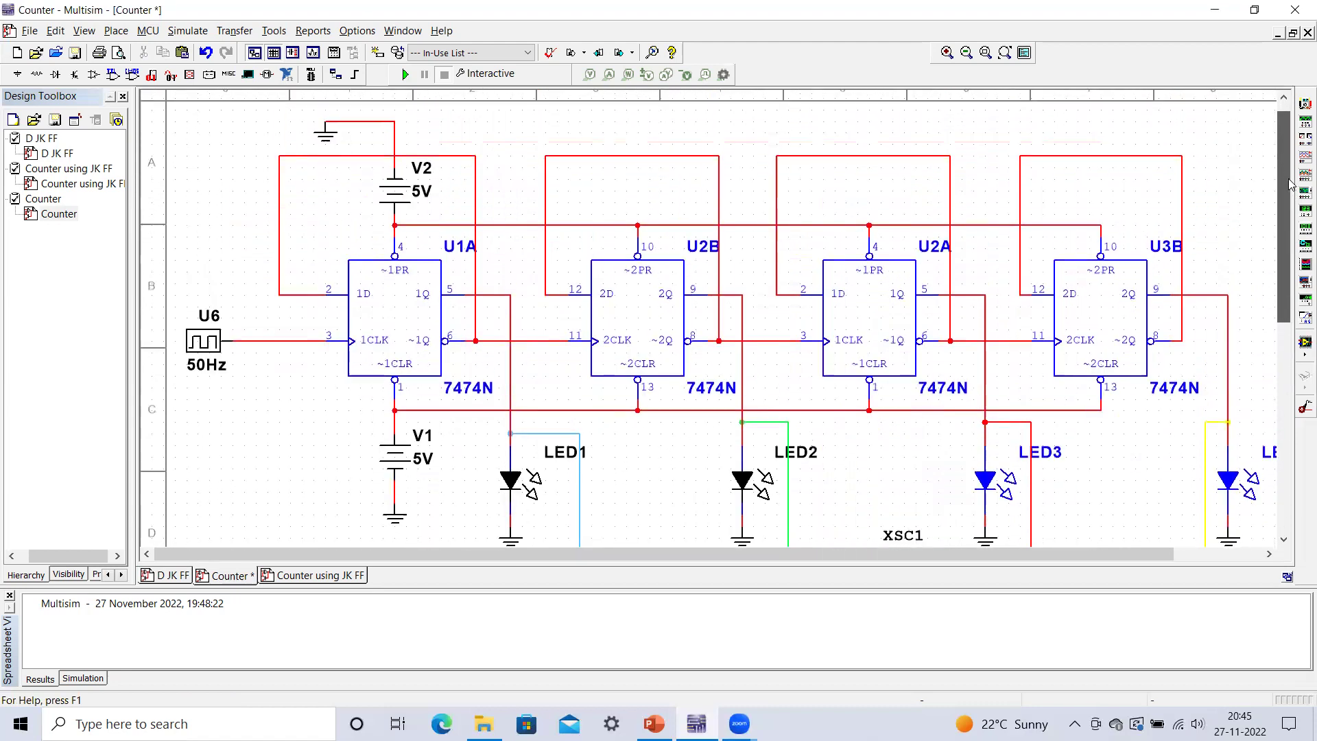
drag(1290, 184, 1288, 162)
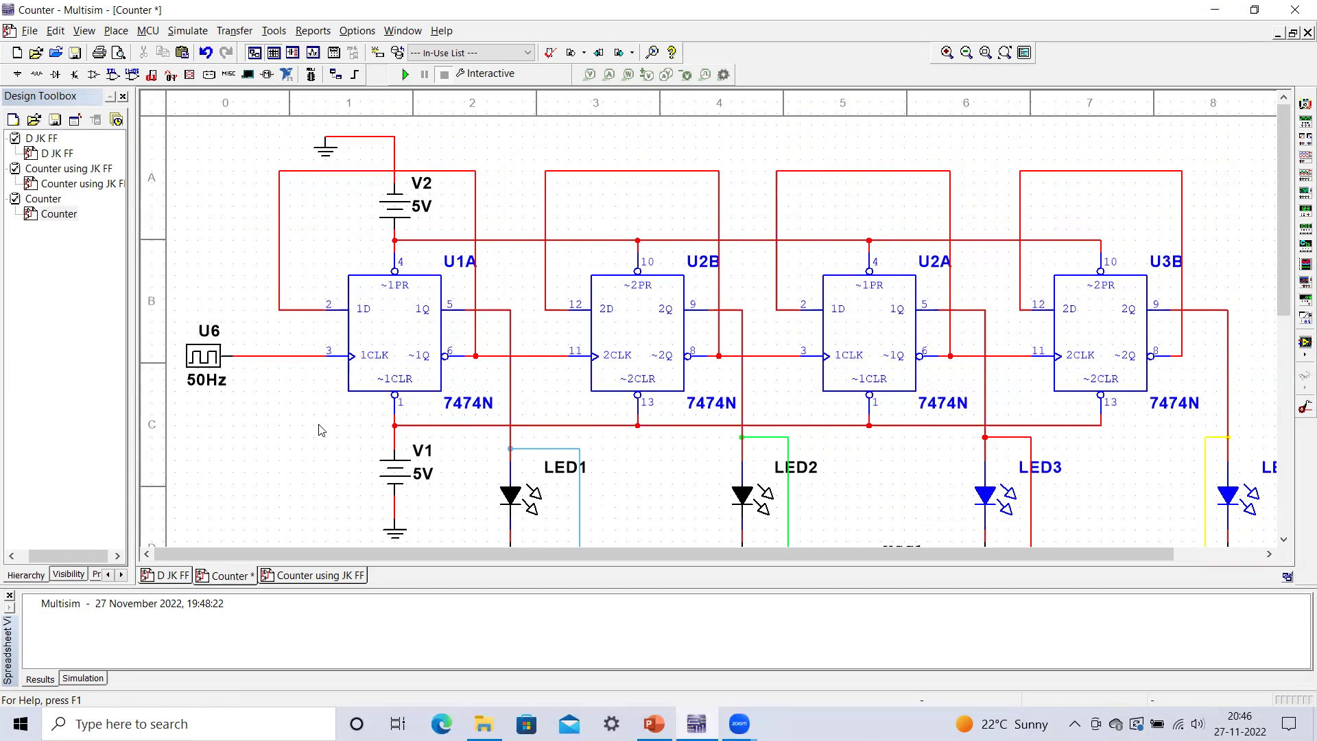
click(406, 74)
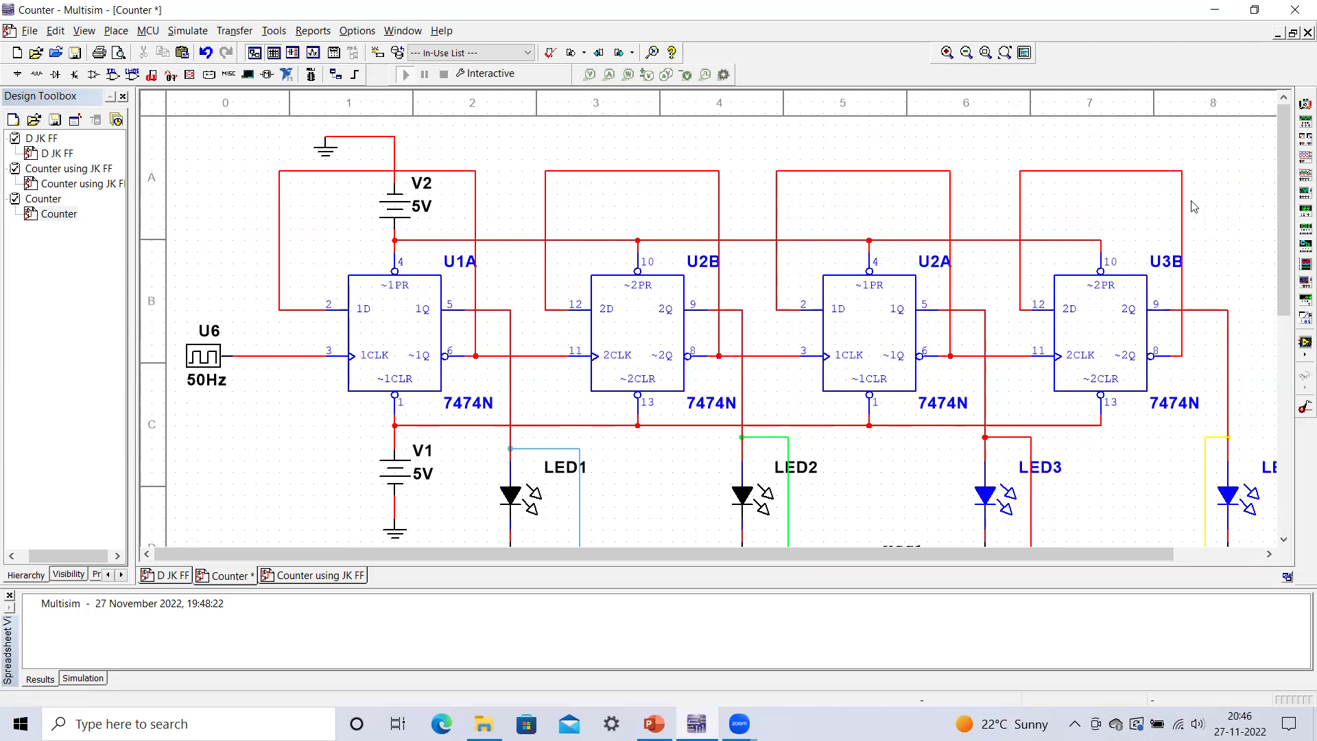
Step: Open the XSC1 four channel oscilloscope and move its window over the middle of the schematic
scroll(1292, 197, down, 3)
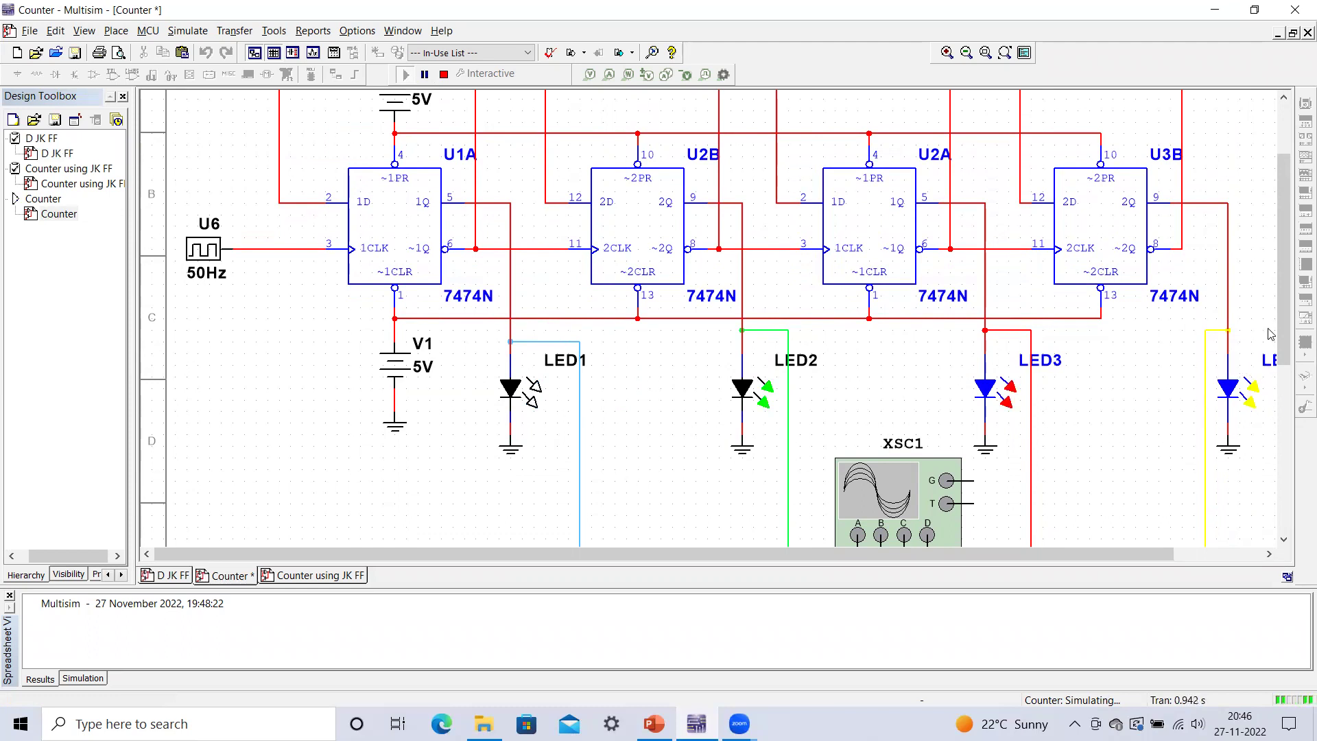
scroll(1285, 324, down, 3)
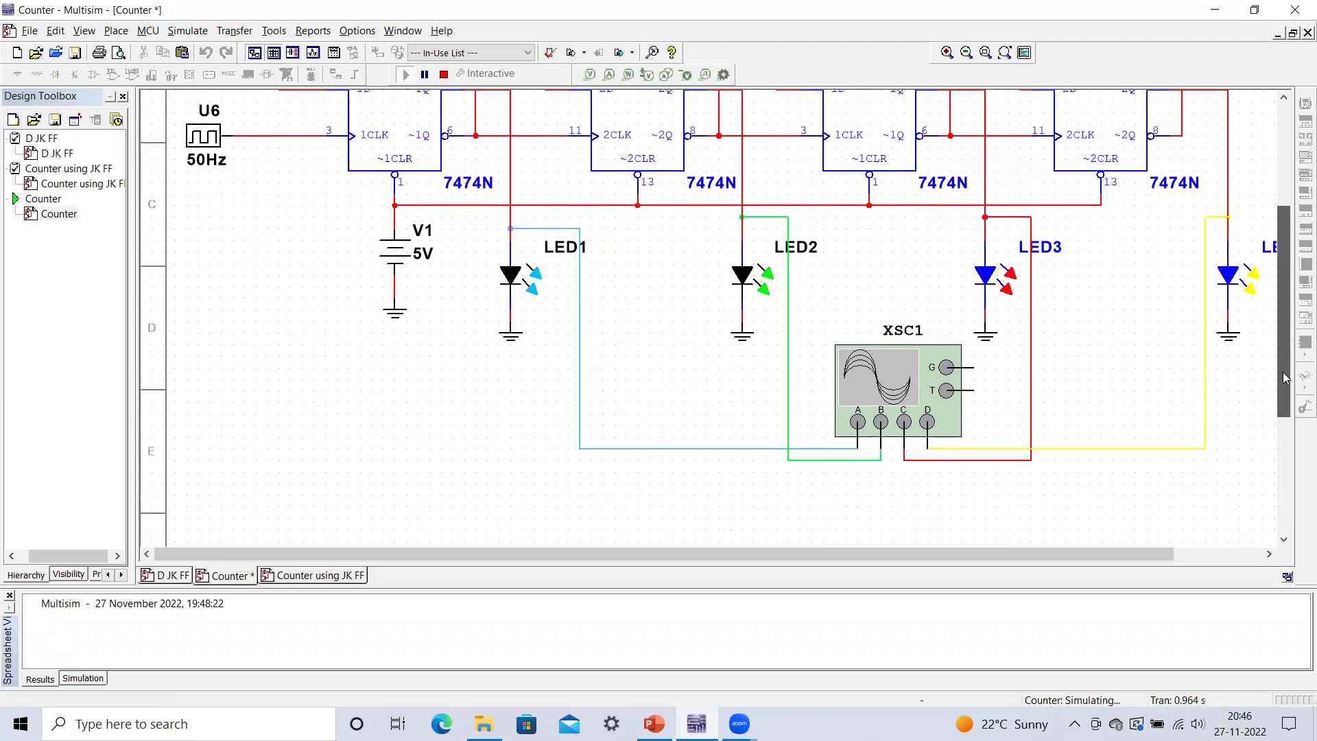
double_click(902, 384)
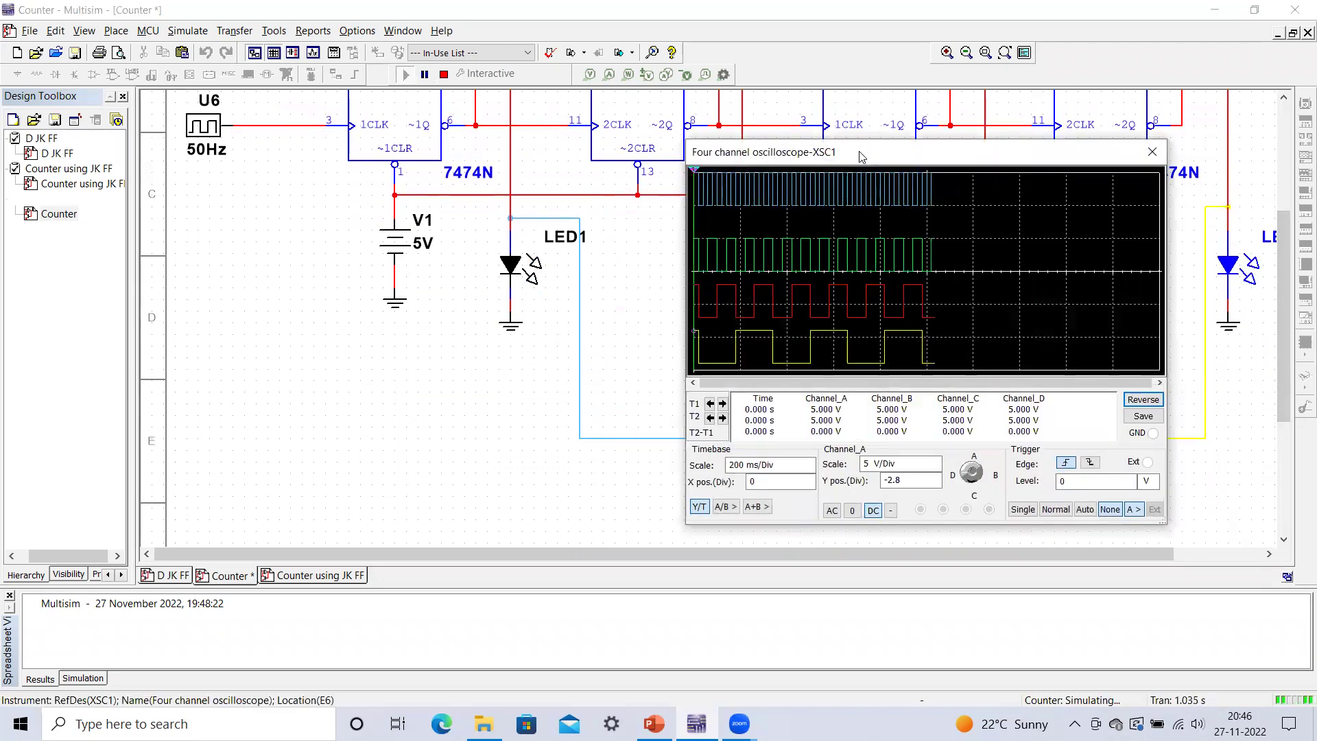
drag(868, 156, 699, 137)
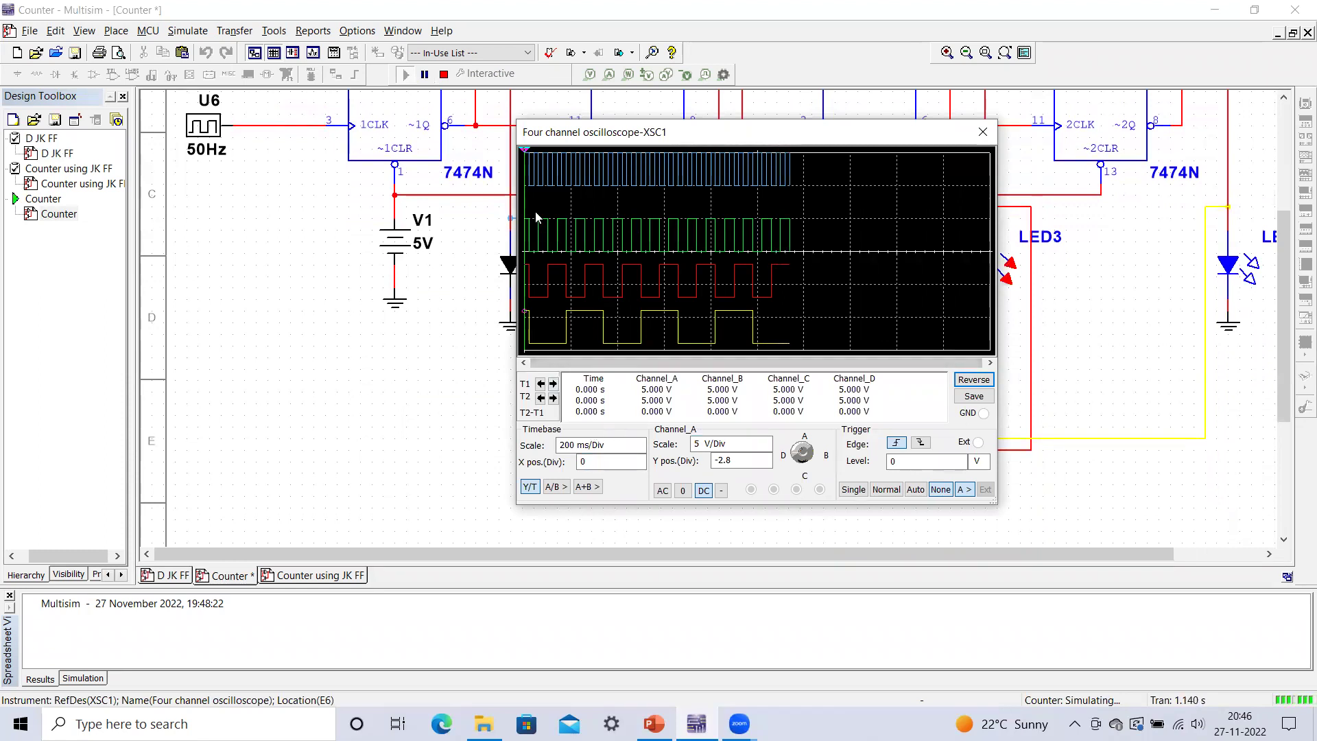
Step: Pause the simulation, set the oscilloscope timebase to 50 ms/Div and move its window clear of LED1
click(426, 76)
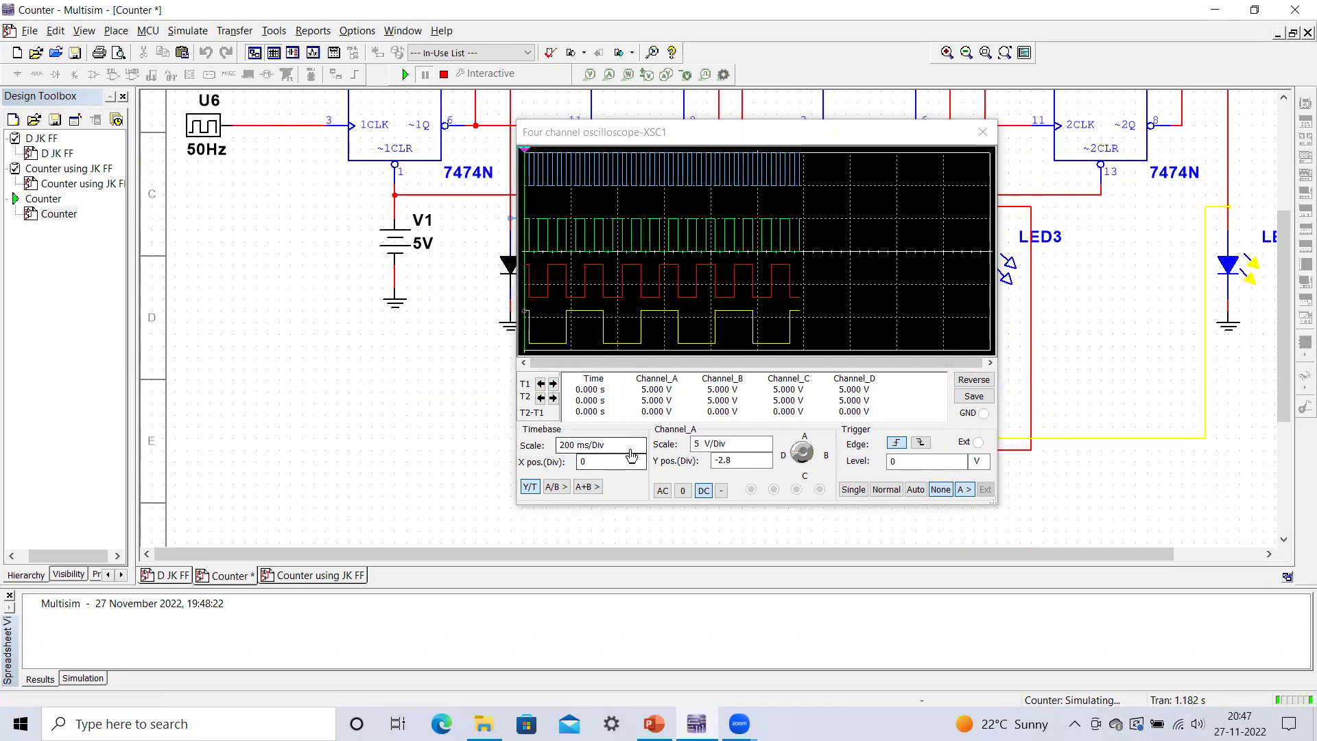
click(603, 446)
click(640, 450)
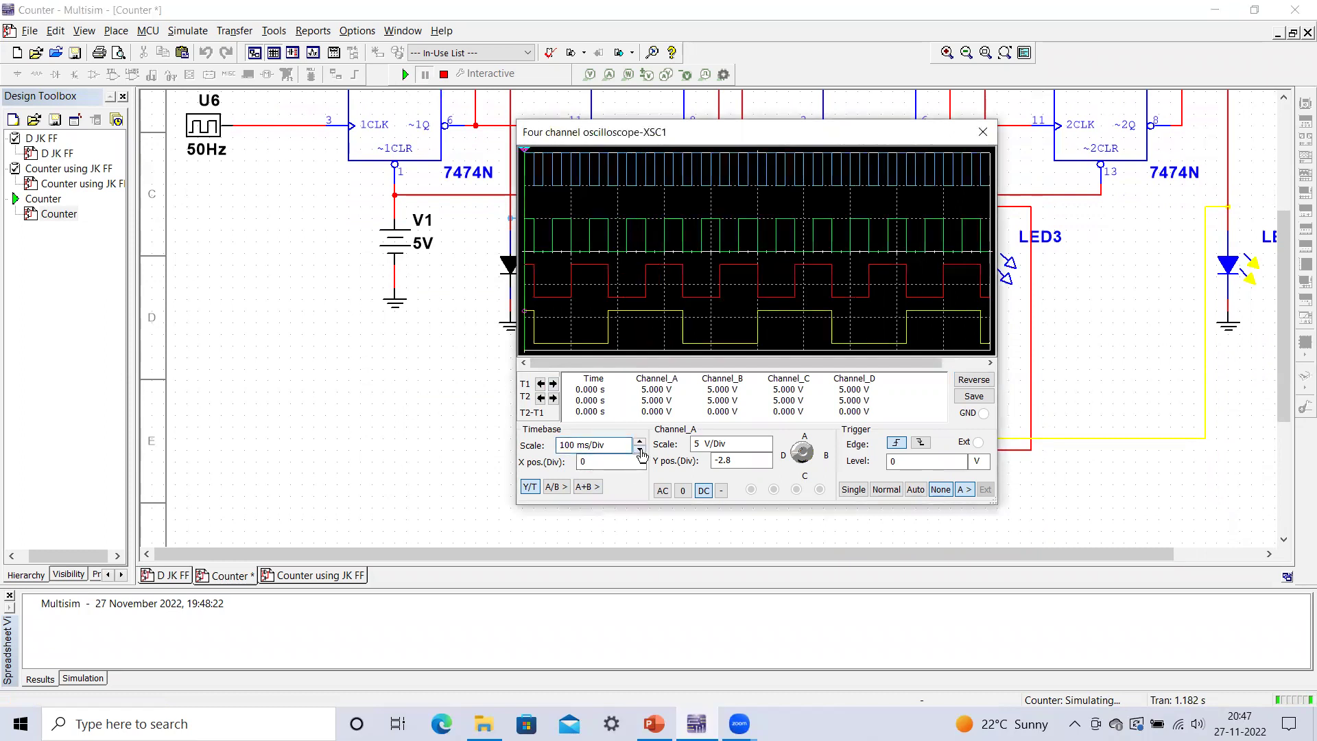
click(640, 451)
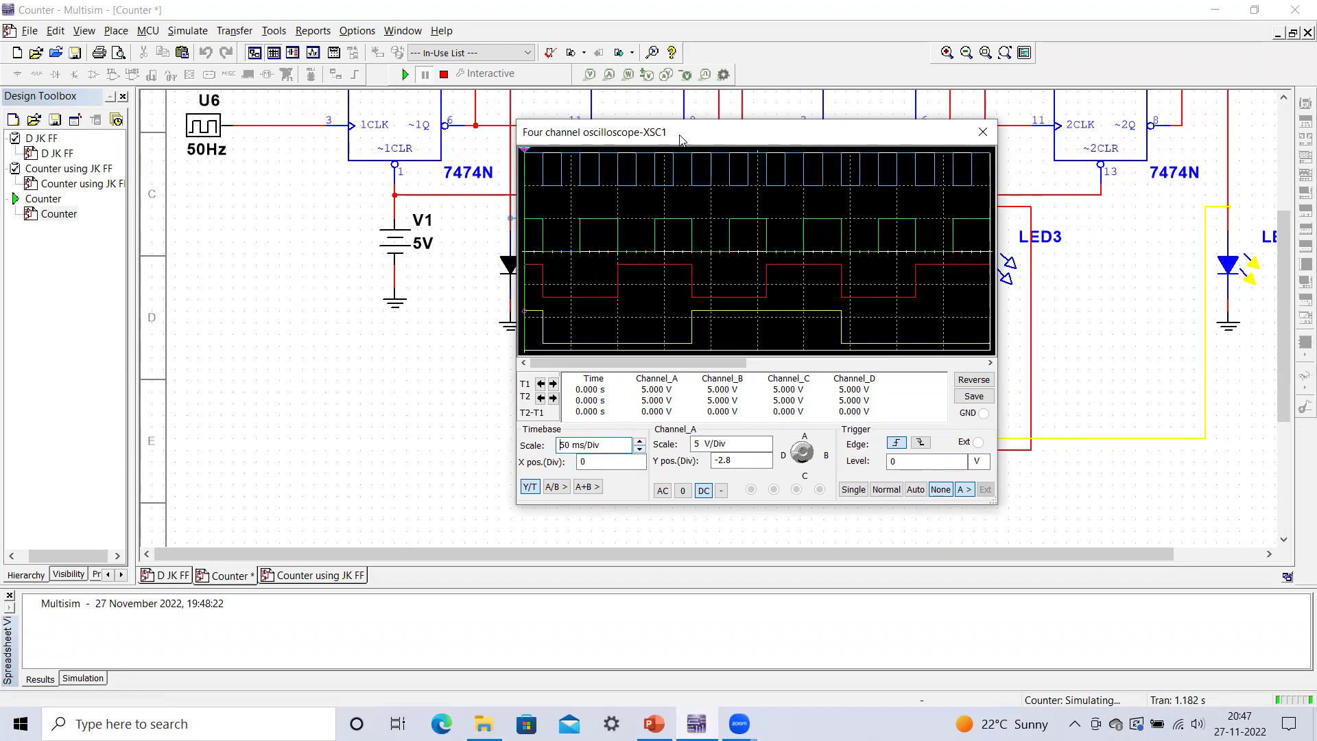
drag(681, 139, 859, 130)
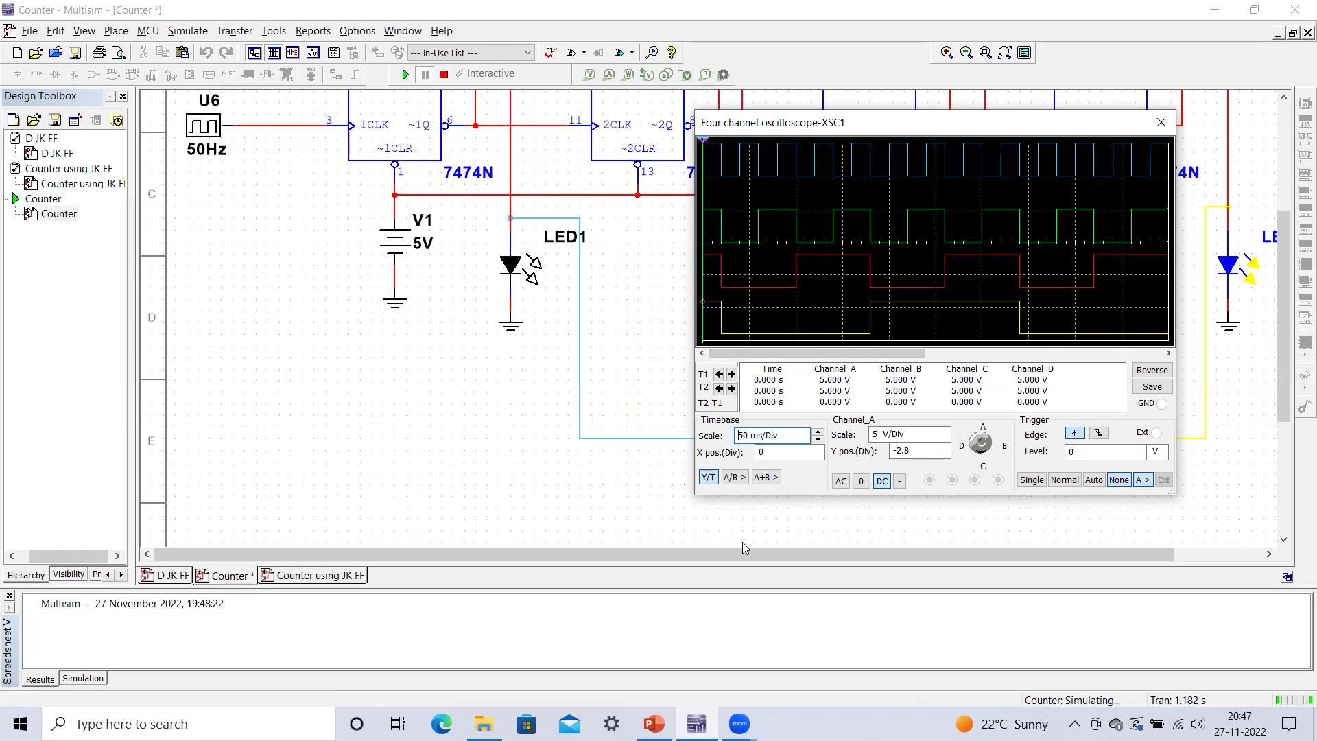
Step: Check the timing diagram on the Binary Ripple Counter slide in PowerPoint, and return to Multisim
click(654, 724)
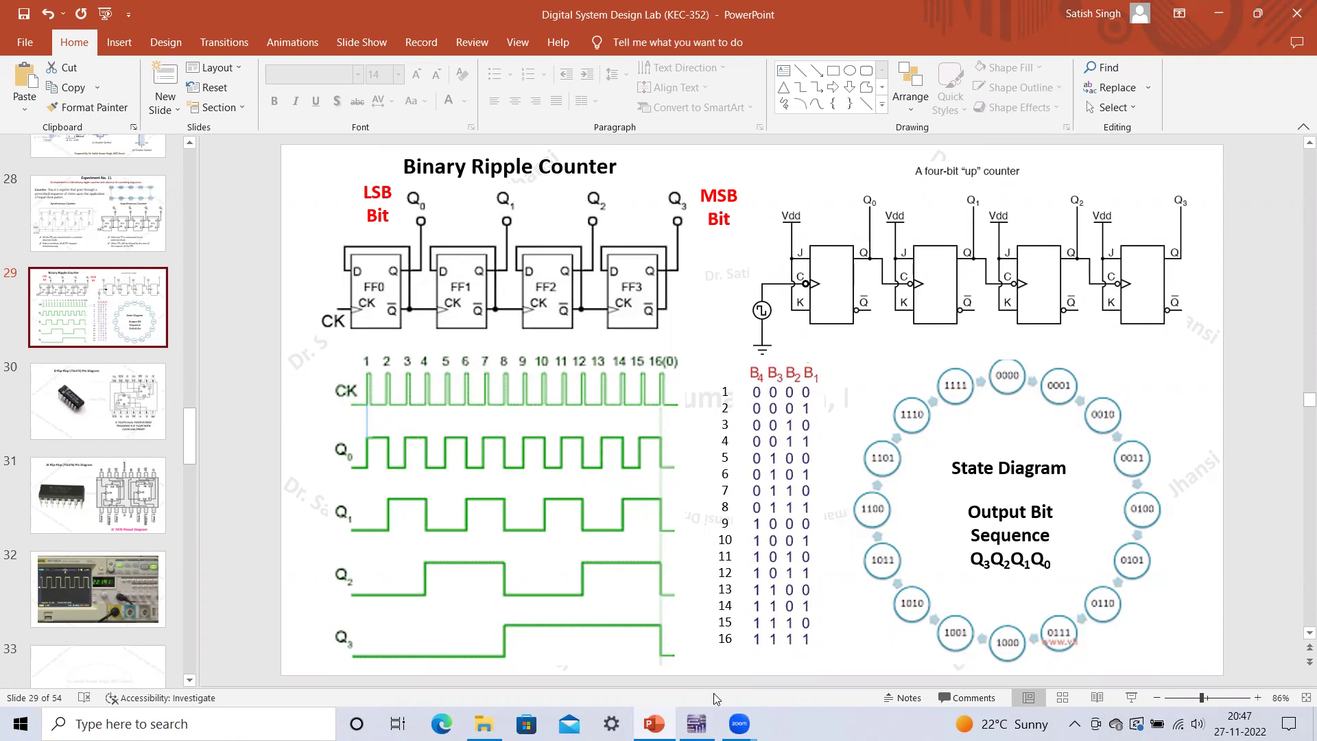
click(696, 723)
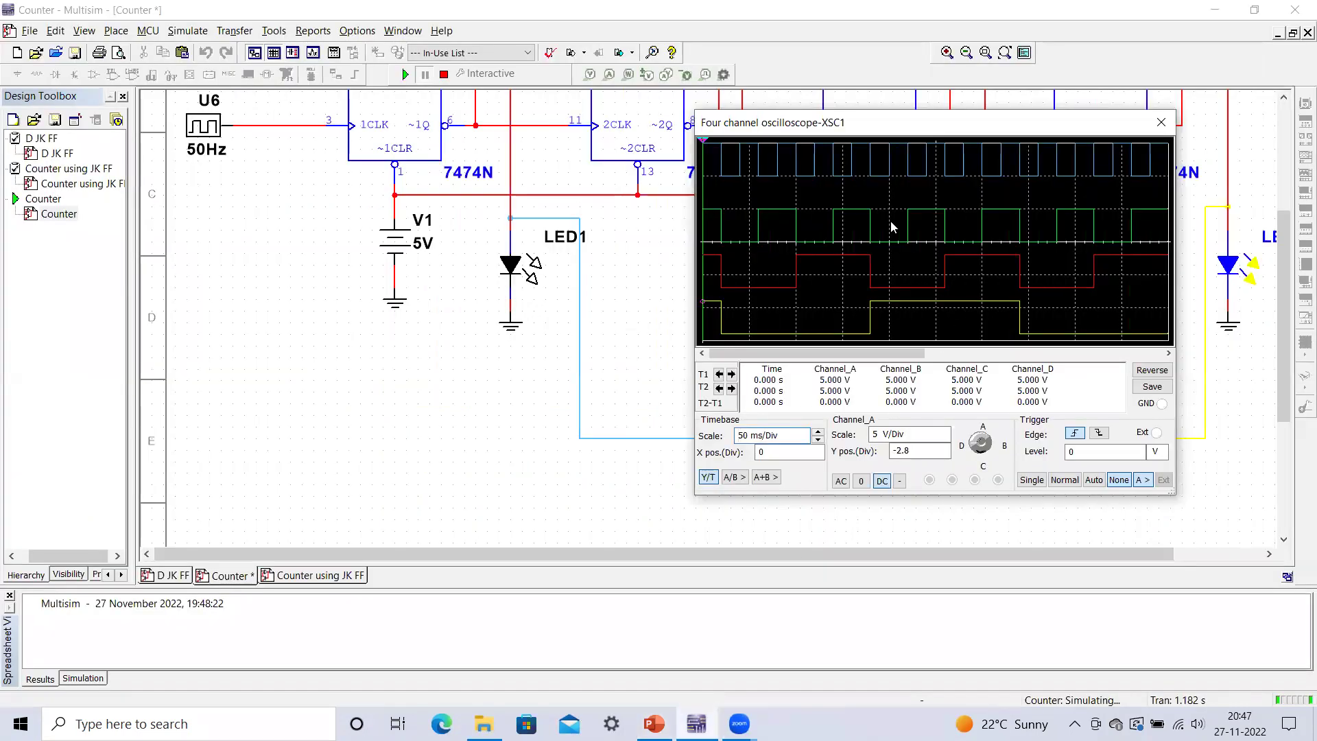
Step: Reposition and enlarge the oscilloscope window to show the four channel waveforms larger
drag(866, 125, 795, 144)
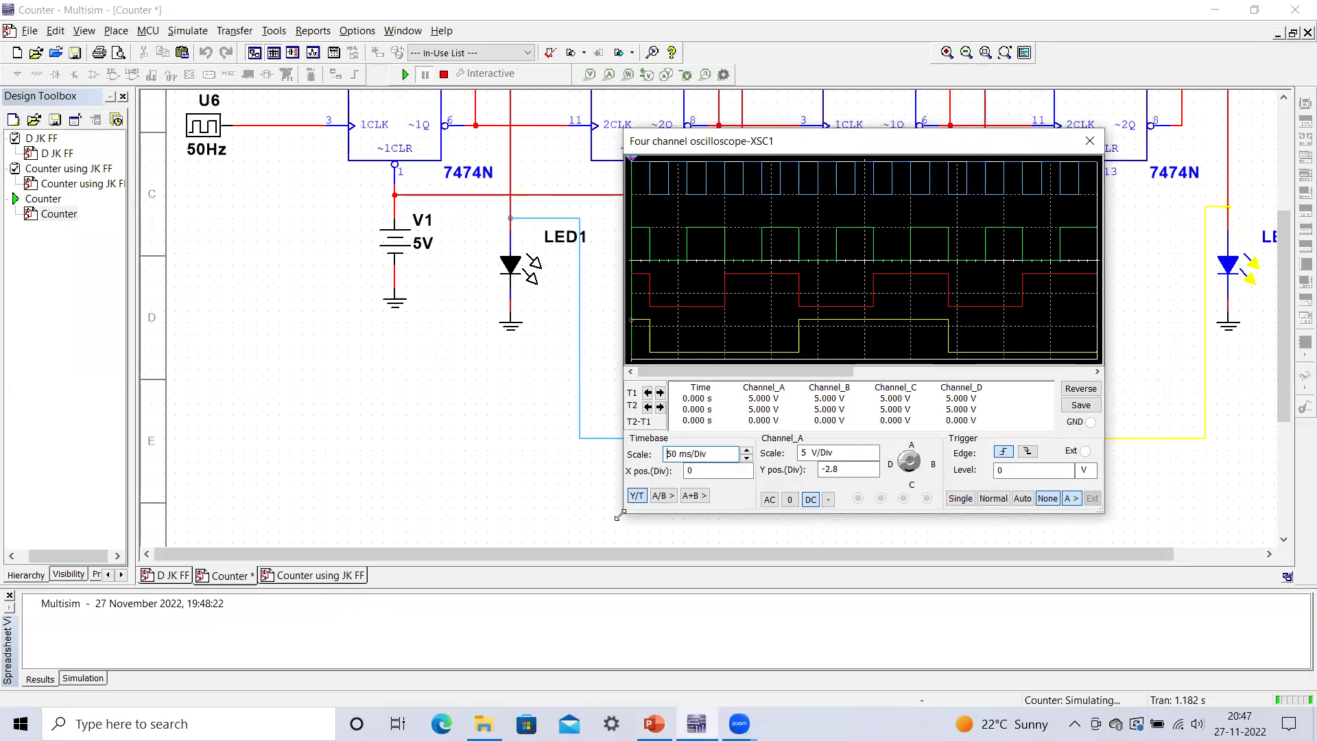
drag(619, 515, 446, 647)
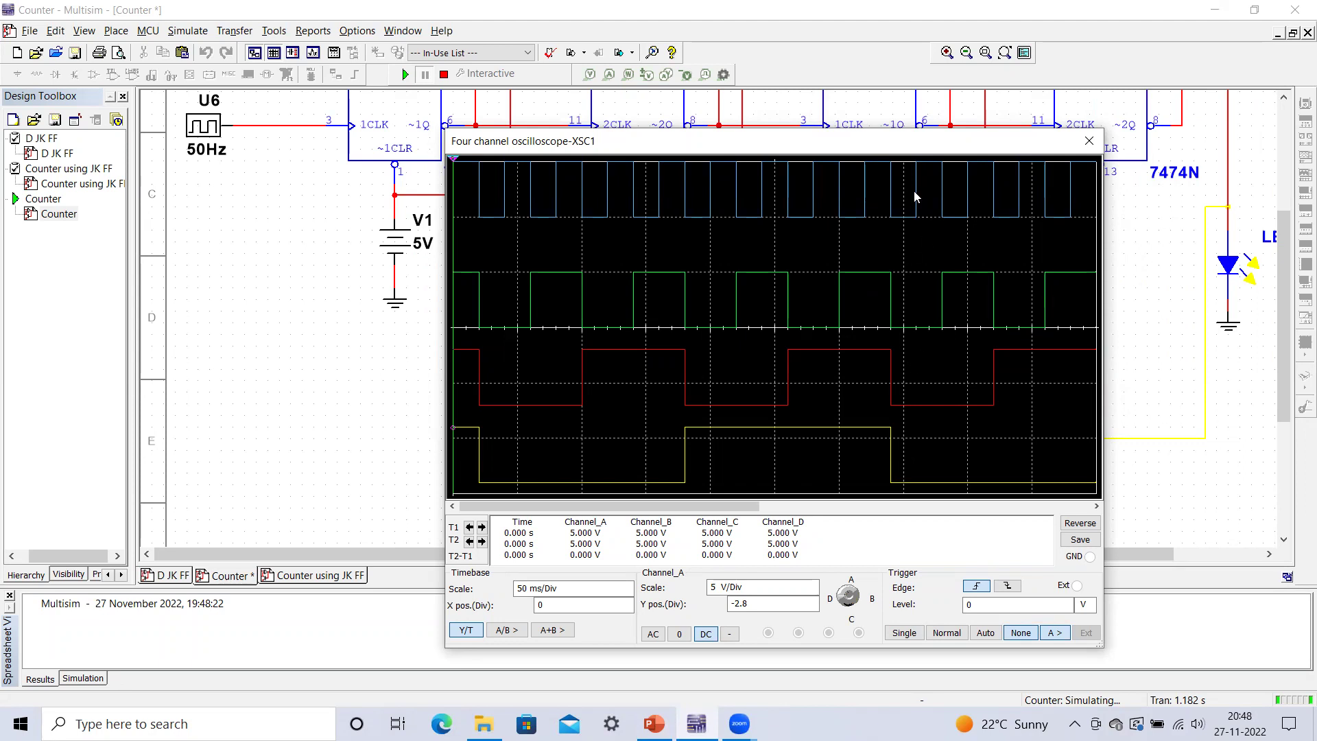
Step: Close the XSC1 oscilloscope window and stop the simulation of the Counter design
drag(755, 141, 682, 109)
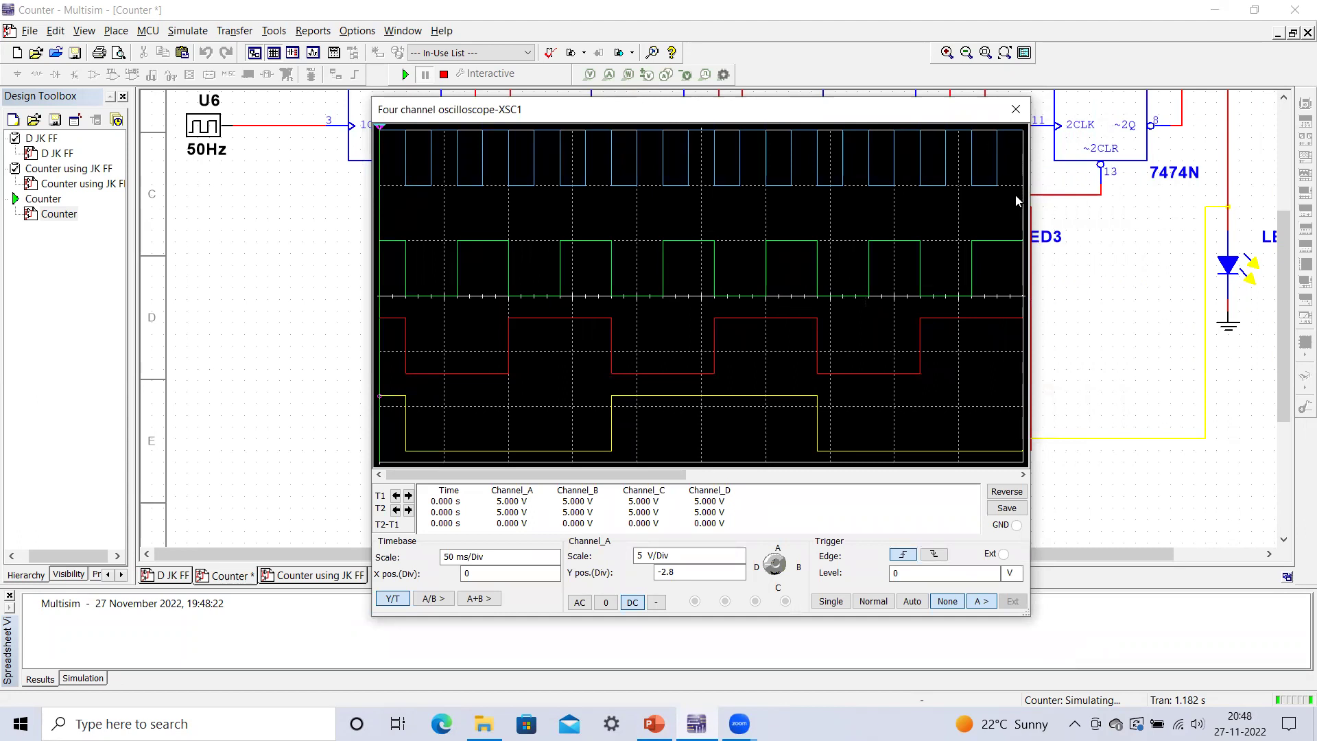
click(1016, 110)
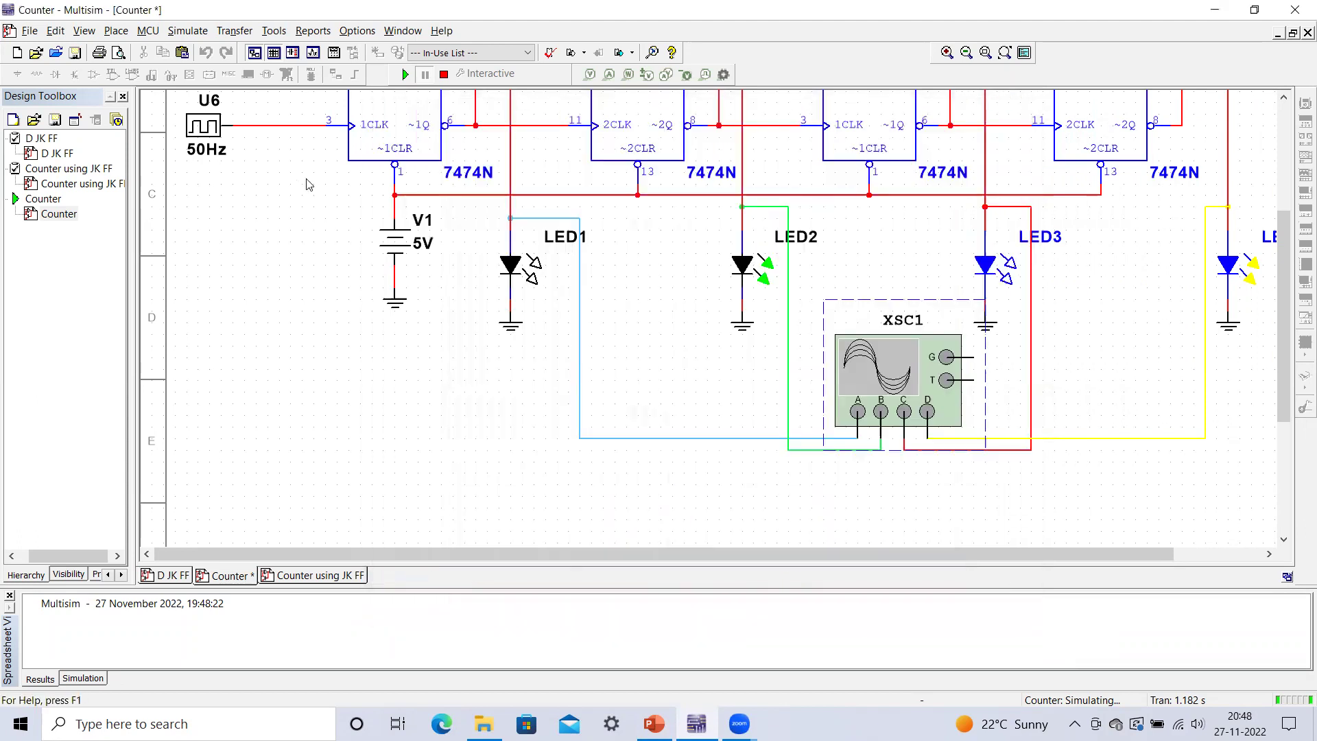
click(443, 76)
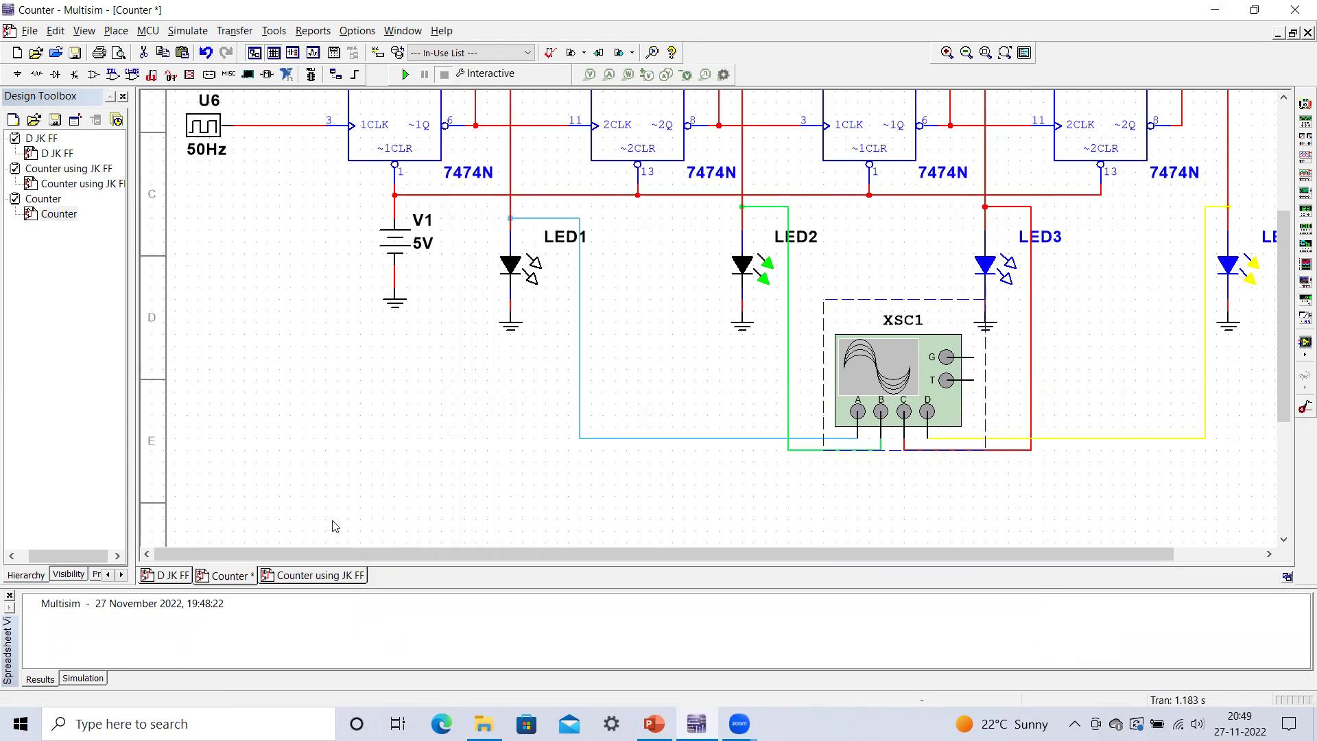
Step: Bring up the Counter using JK FF design and compare it with the Binary Ripple Counter slide in PowerPoint, then return to Multisim
click(303, 580)
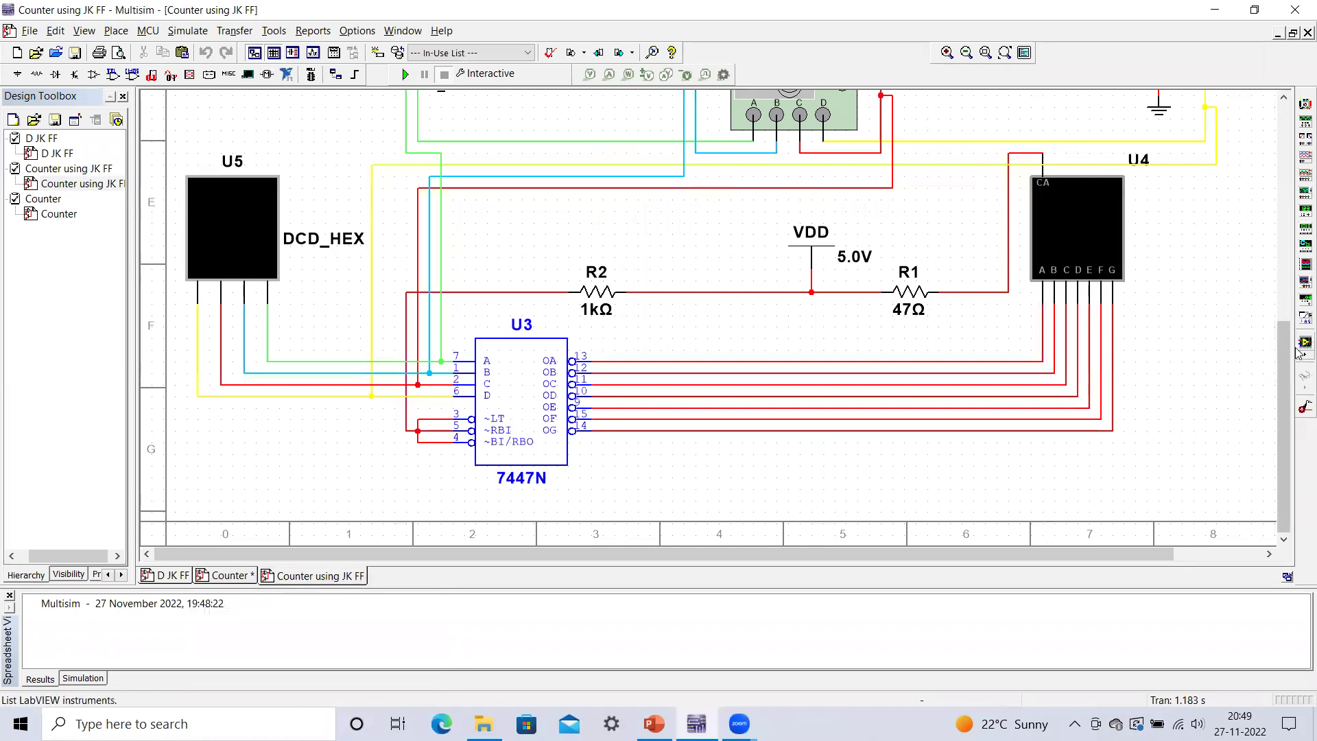
drag(1284, 336, 1283, 129)
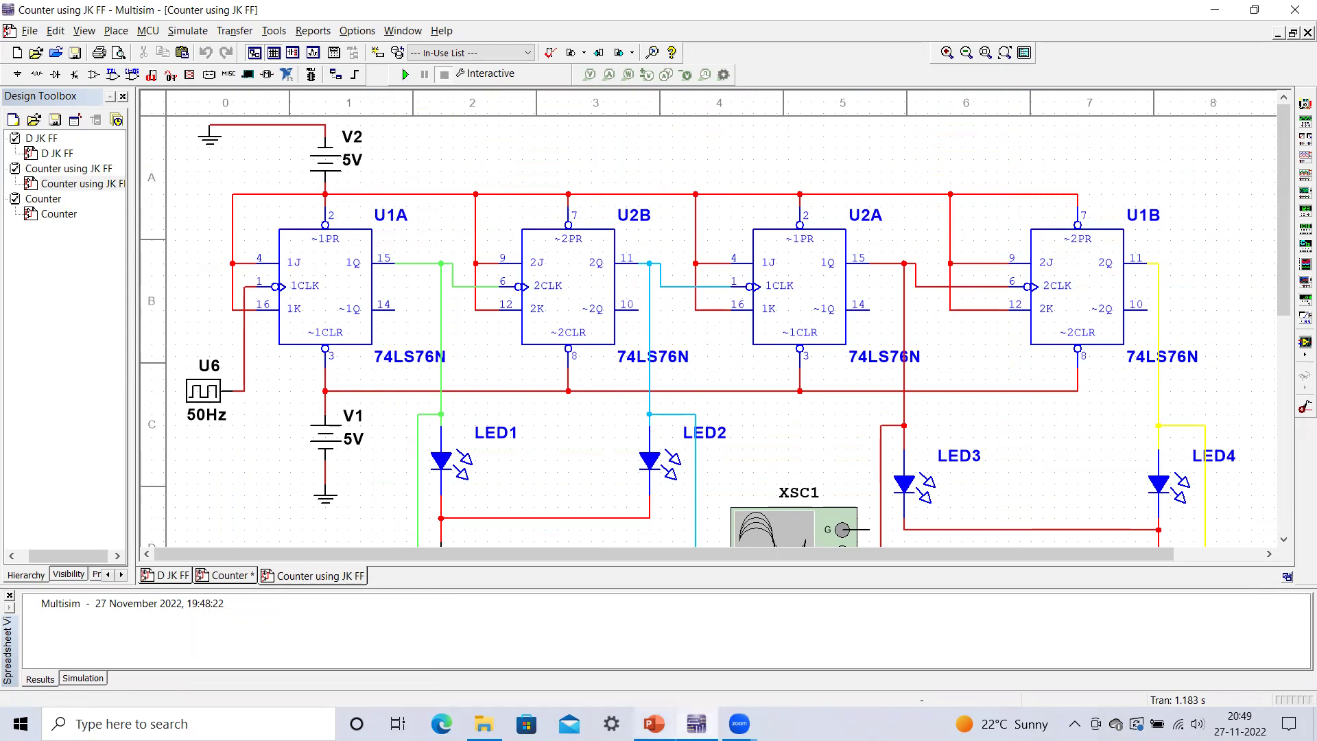
click(654, 724)
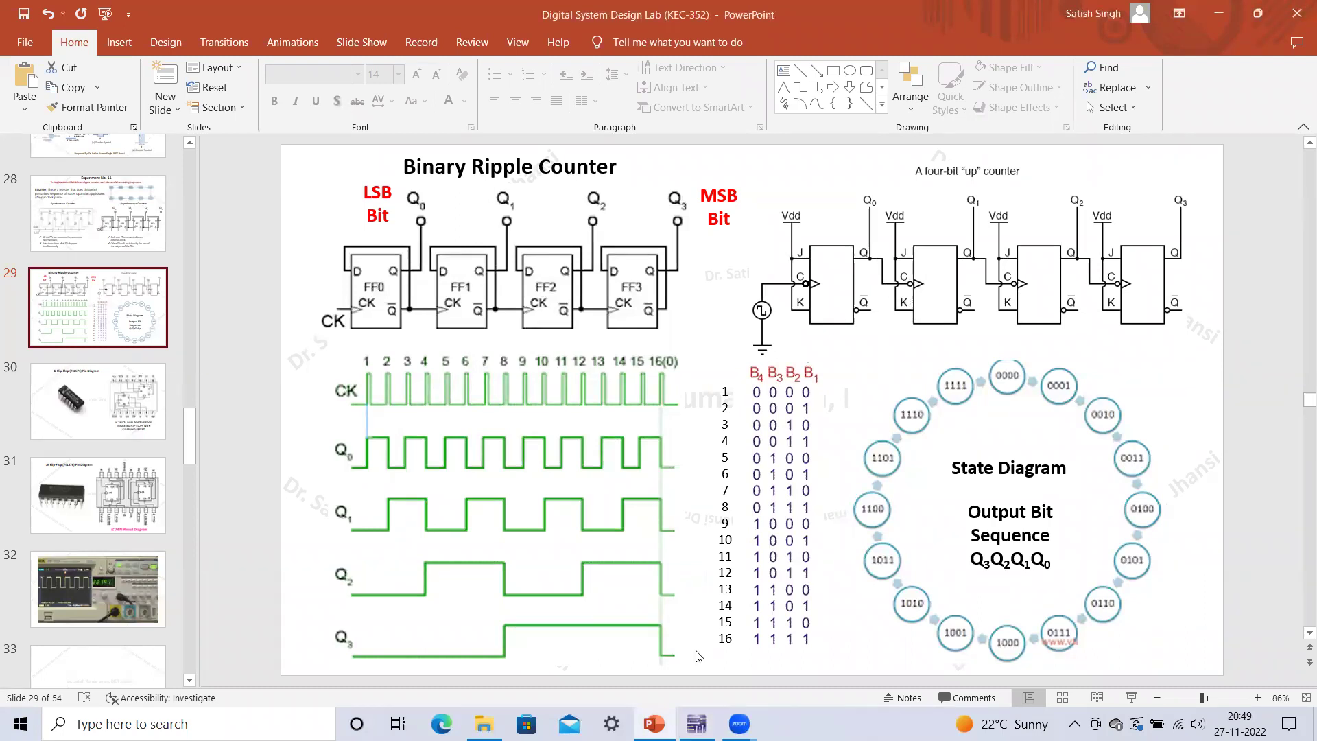
click(696, 723)
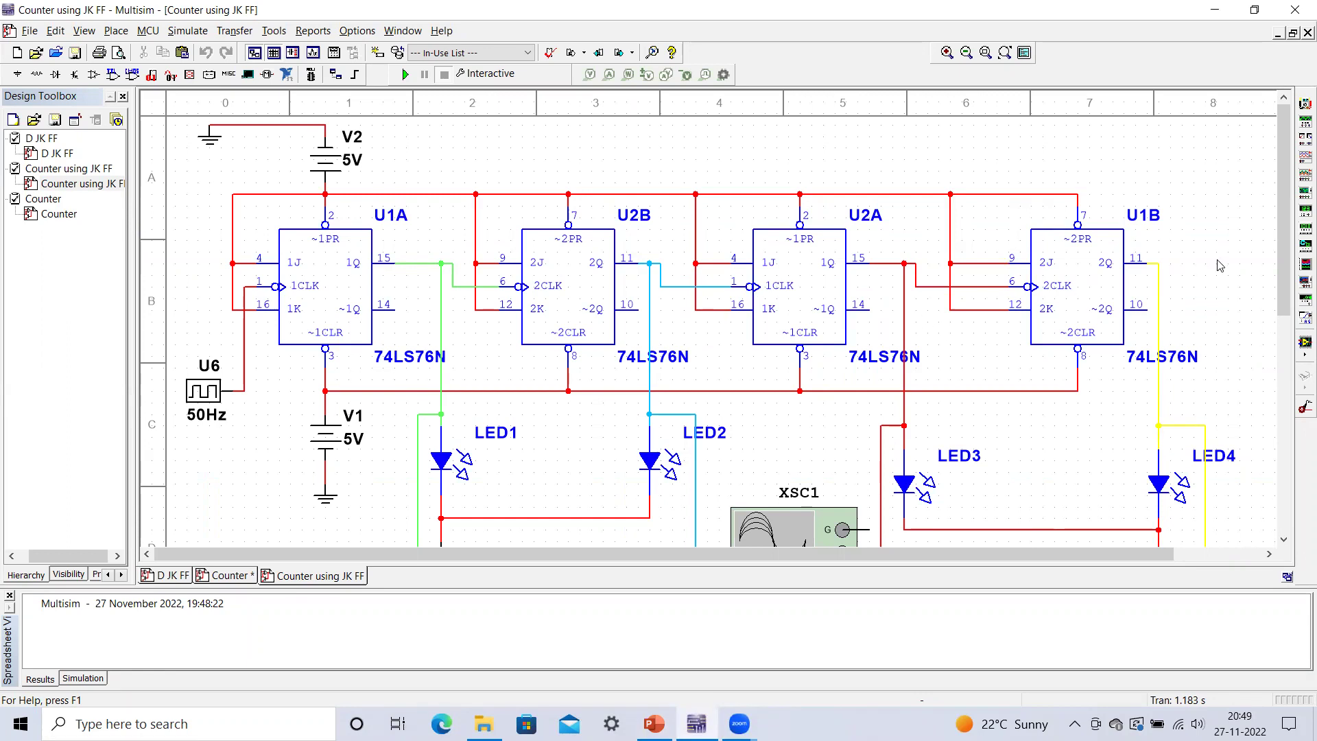
Step: Examine how the JK flip-flop outputs connect to the LEDs, the U5 hex display, the 7447N decoder and the U4 seven-segment display
drag(1289, 176, 1290, 371)
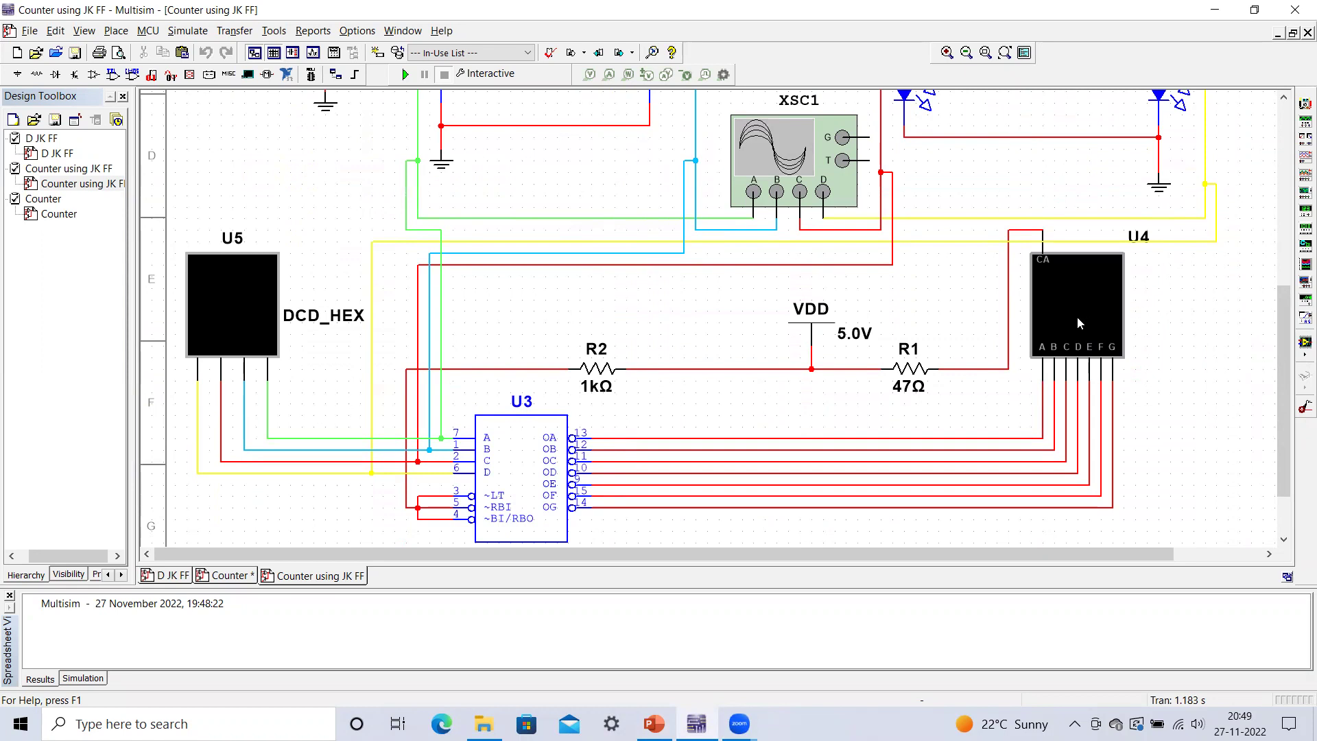
drag(1281, 345, 1289, 230)
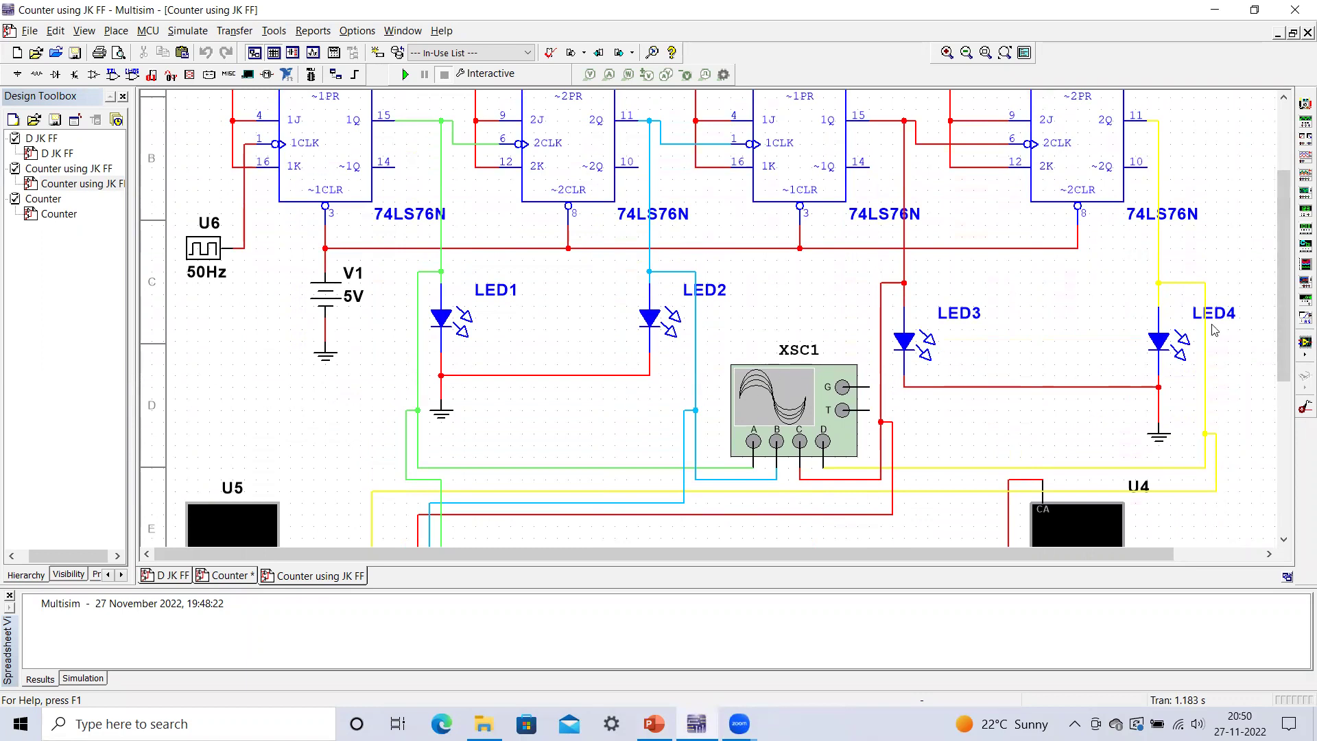
drag(1282, 261, 1289, 405)
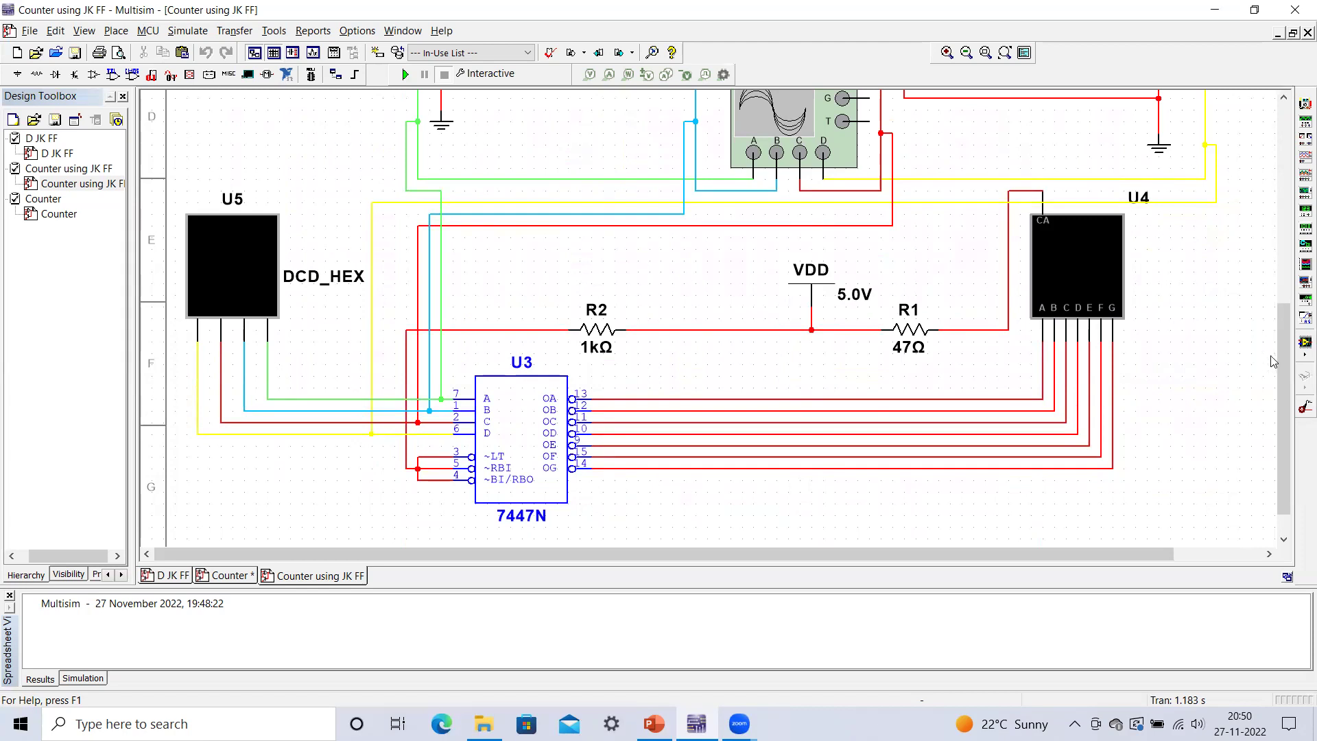
mouse_move(1289, 384)
mouse_down()
mouse_move(1289, 401)
mouse_move(1289, 196)
mouse_move(1289, 385)
mouse_up()
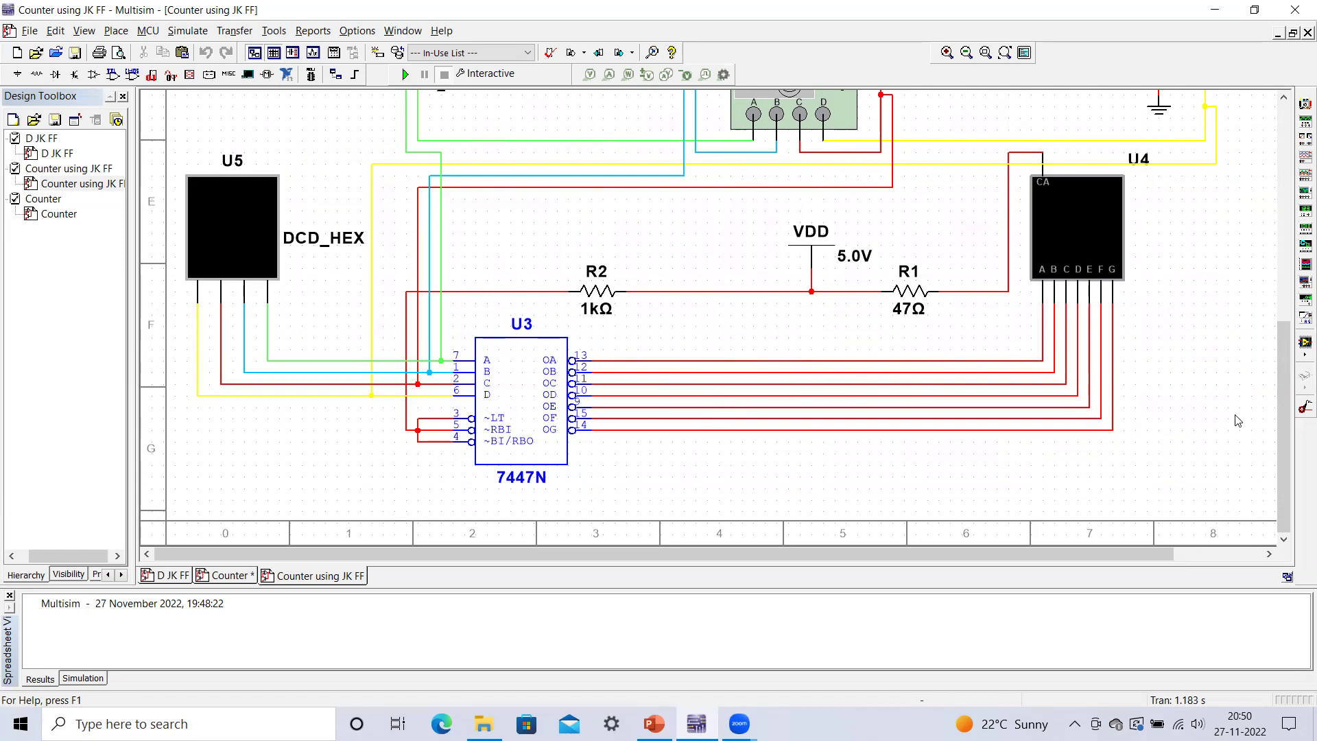
drag(1287, 418, 1289, 200)
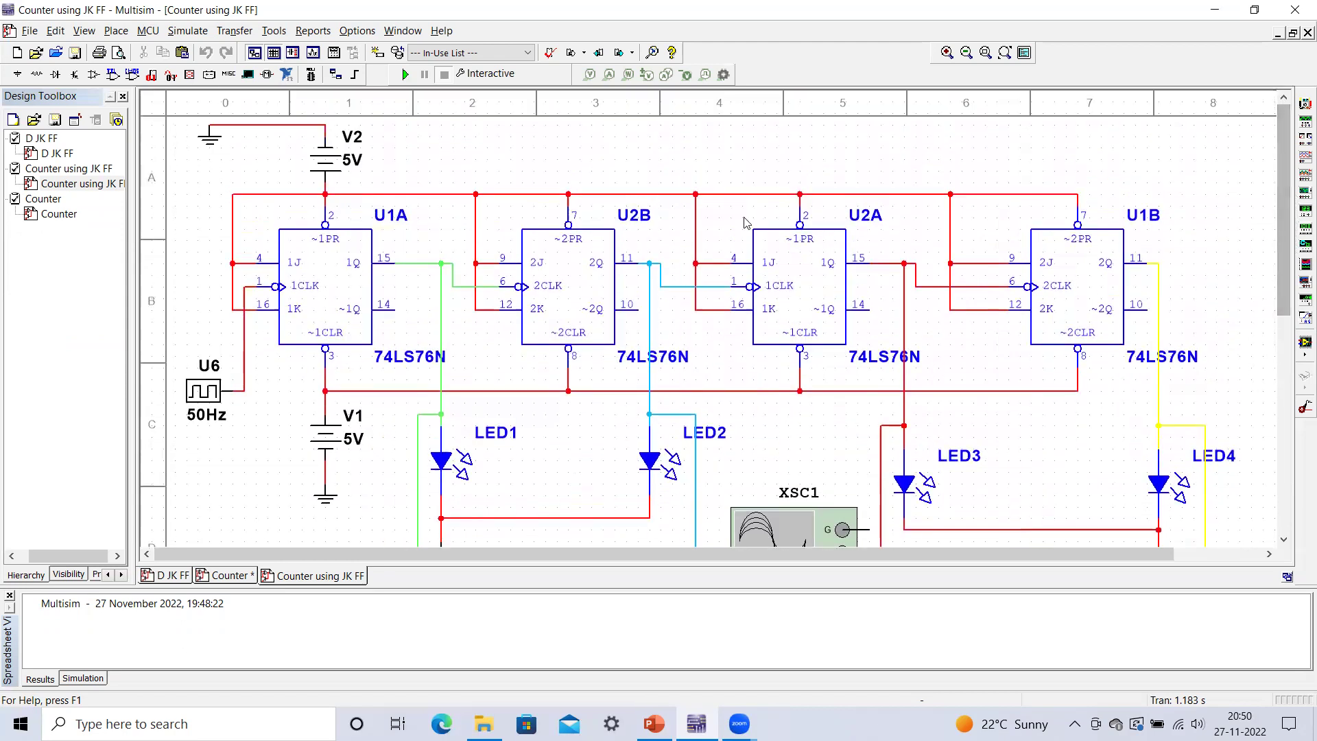
Step: Run the JK counter simulation, check the counting sequence on the U5 and U4 displays and the LEDs, and stop it
click(406, 75)
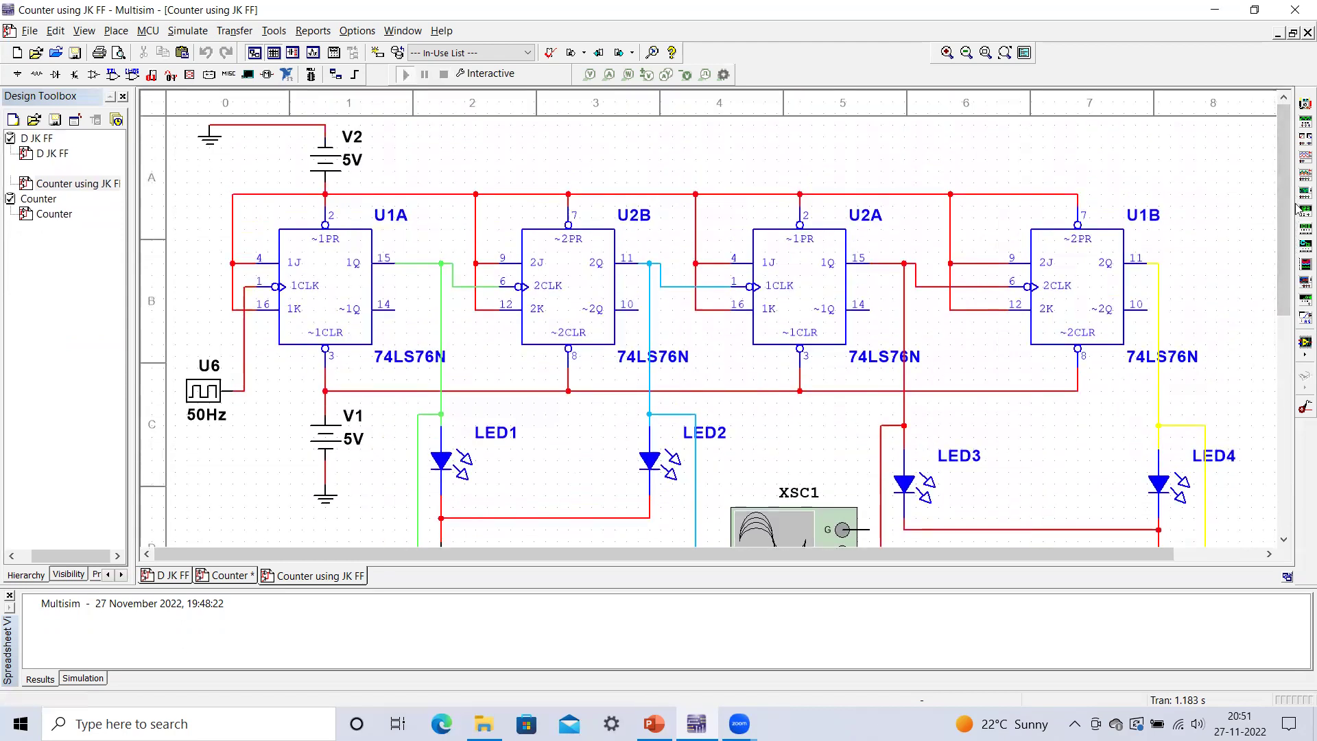
drag(1288, 179, 1288, 346)
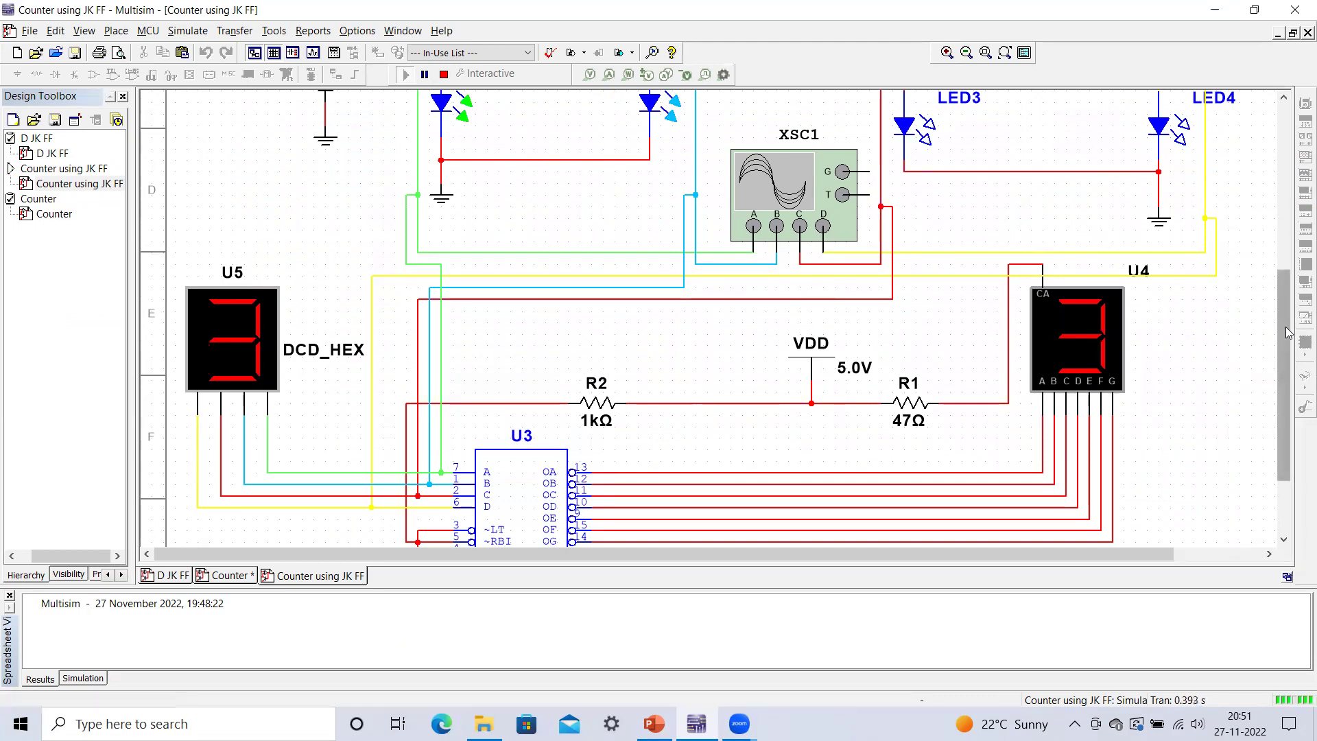
drag(1288, 334, 1286, 158)
scroll(1277, 156, down, 2)
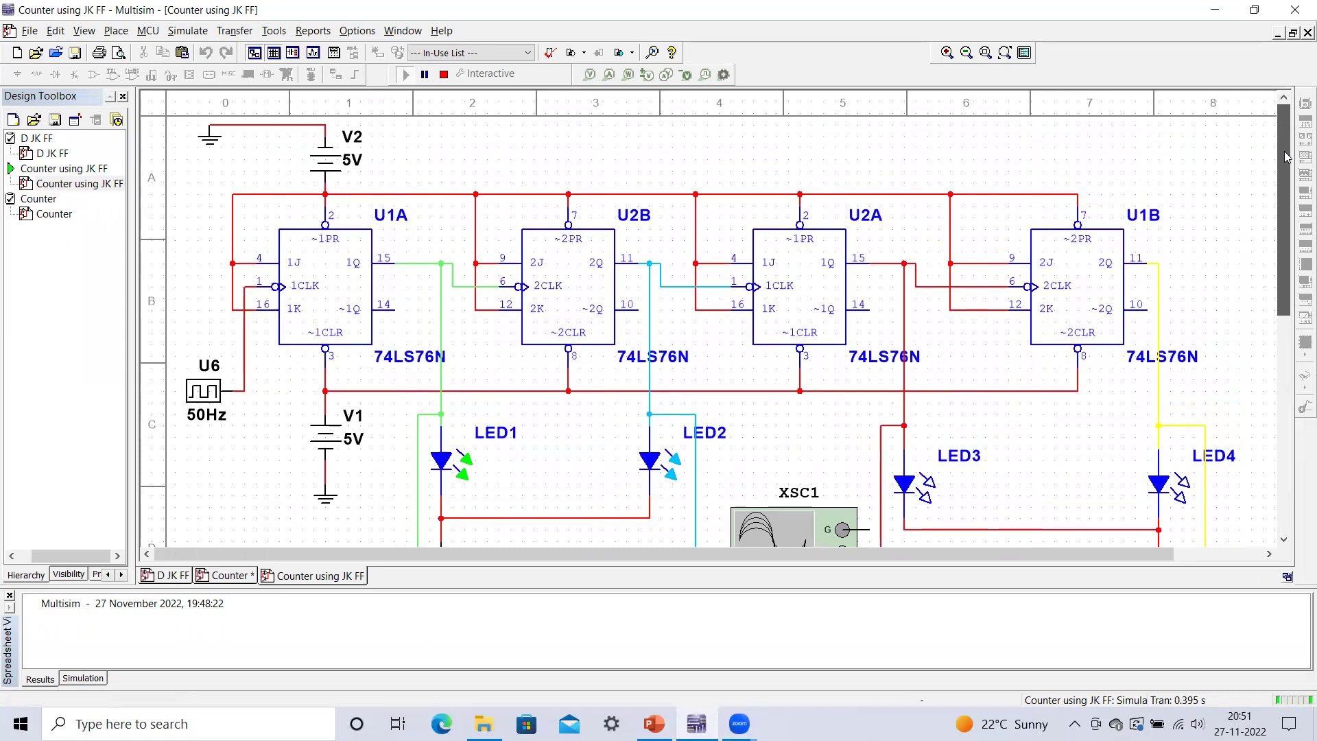
drag(1284, 151, 1286, 147)
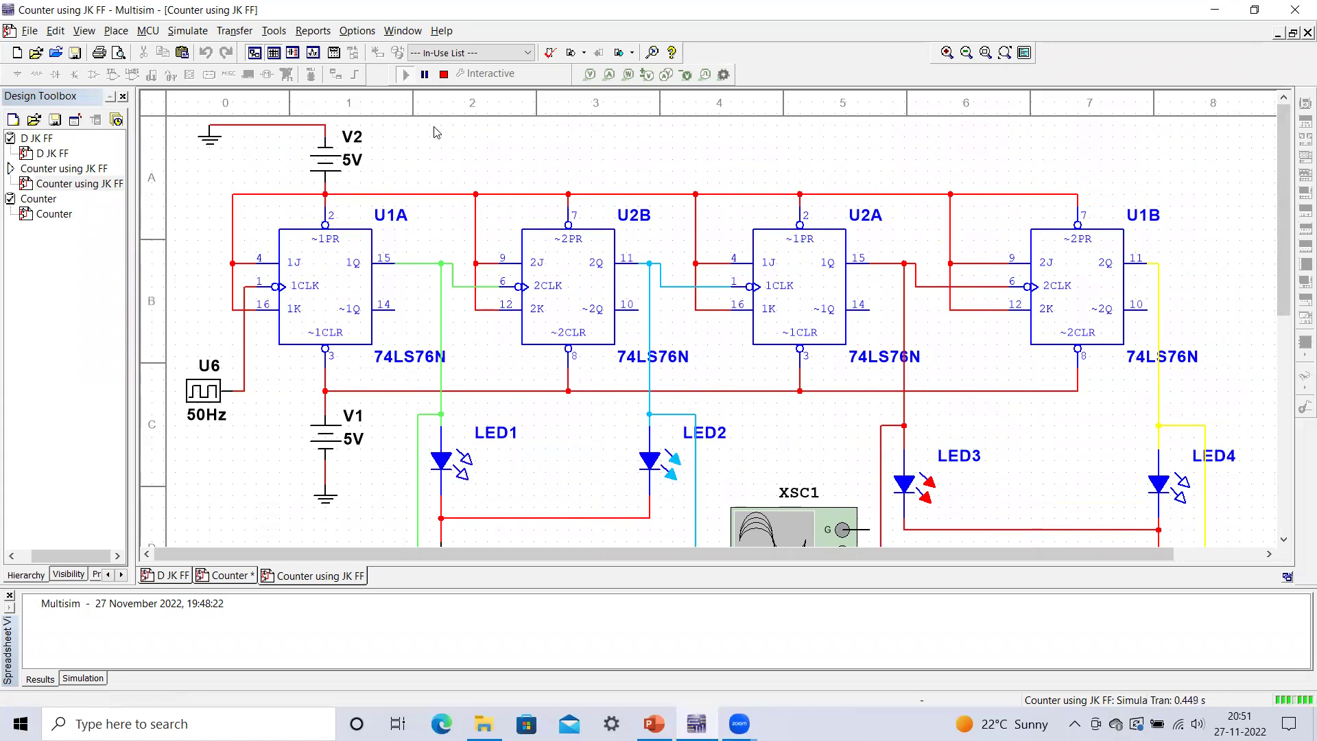
click(444, 74)
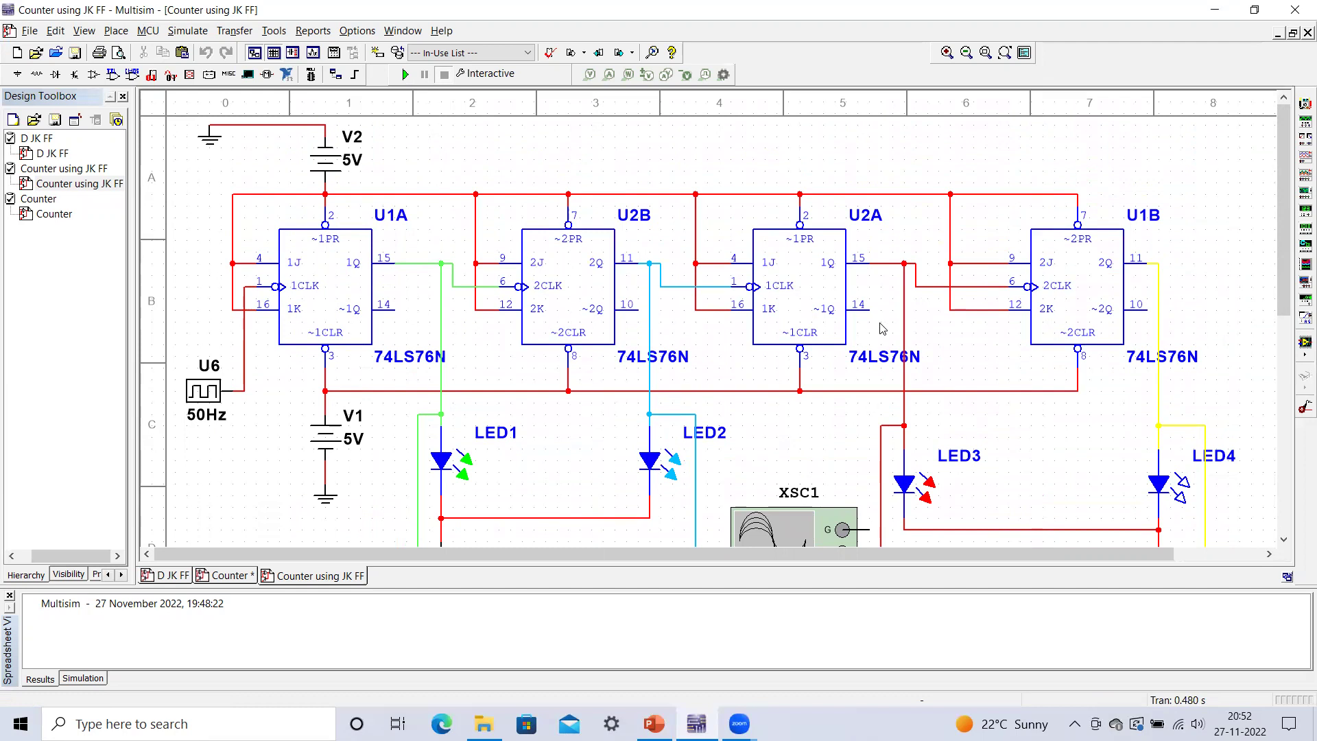
Step: Replace the clock wires of U2B, U2A and U1B with wires from the preceding flip-flop's inverted output, pins 14, 10 and 14
click(459, 293)
key(Delete)
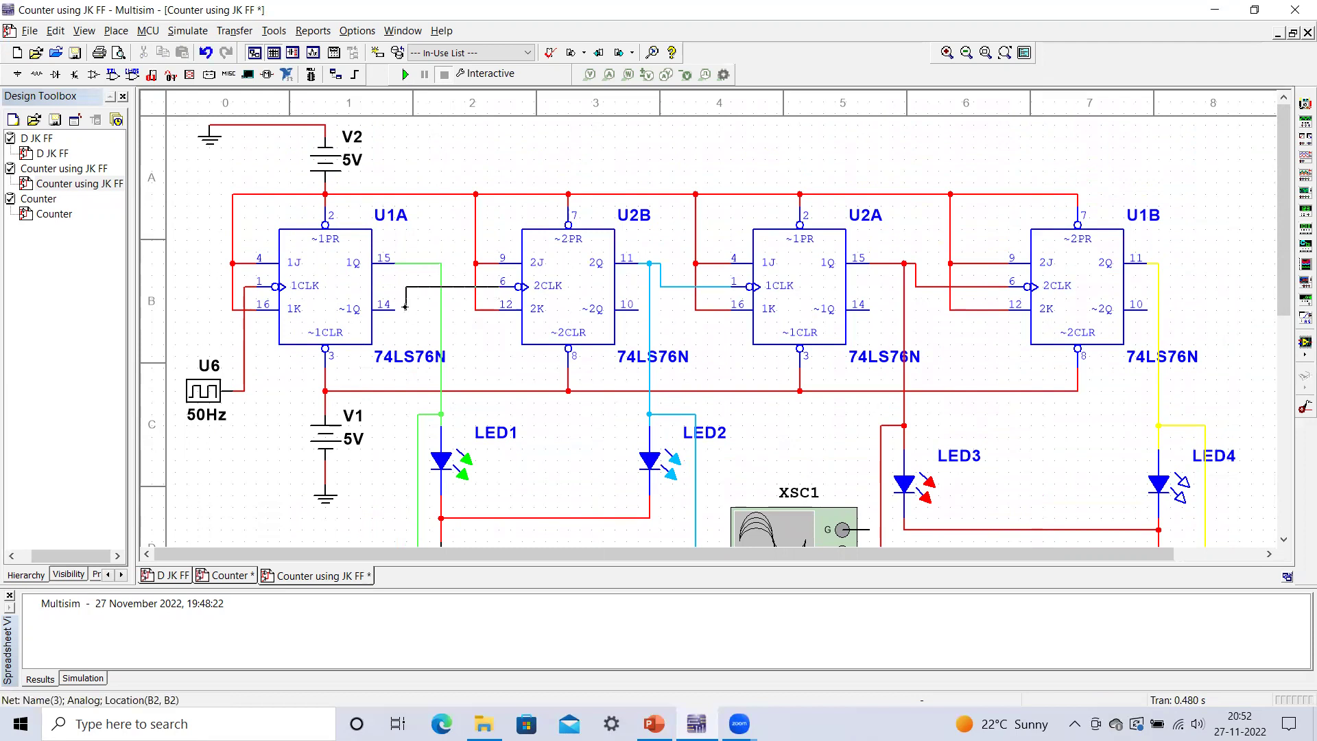
click(394, 314)
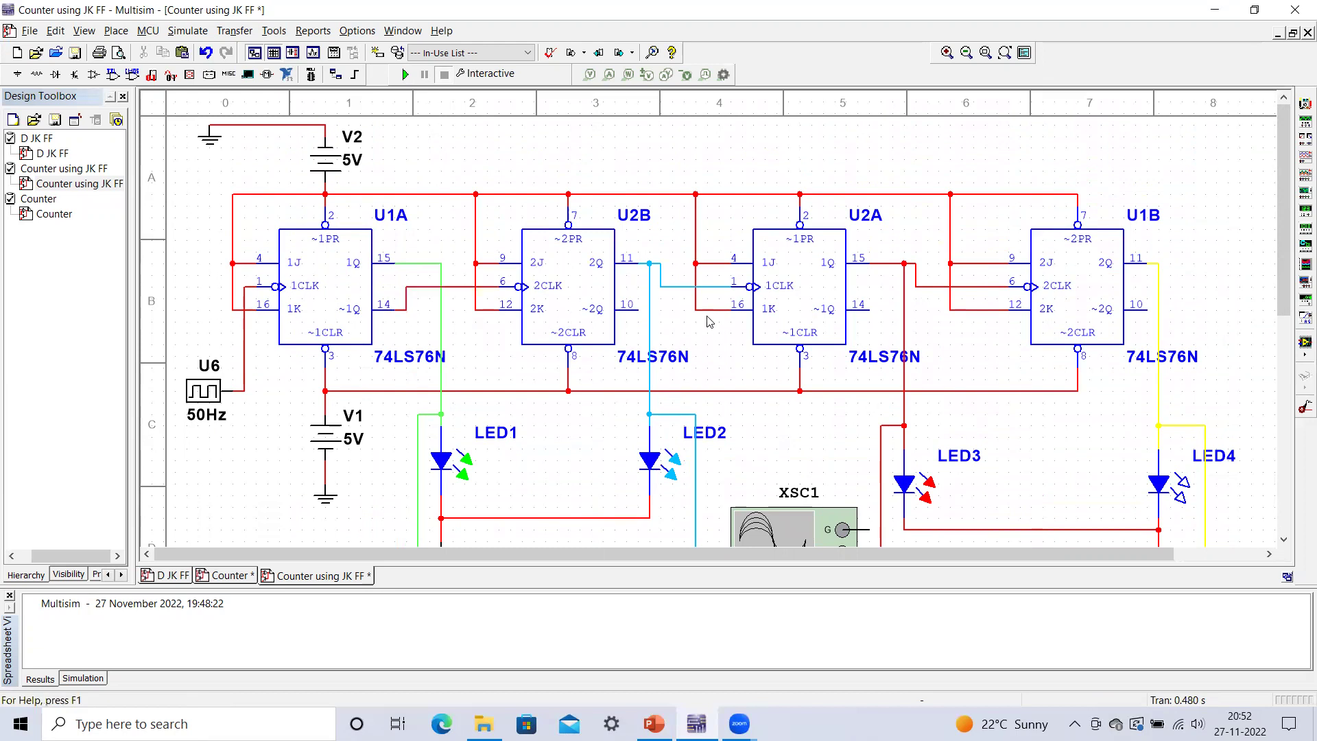
click(683, 287)
key(Delete)
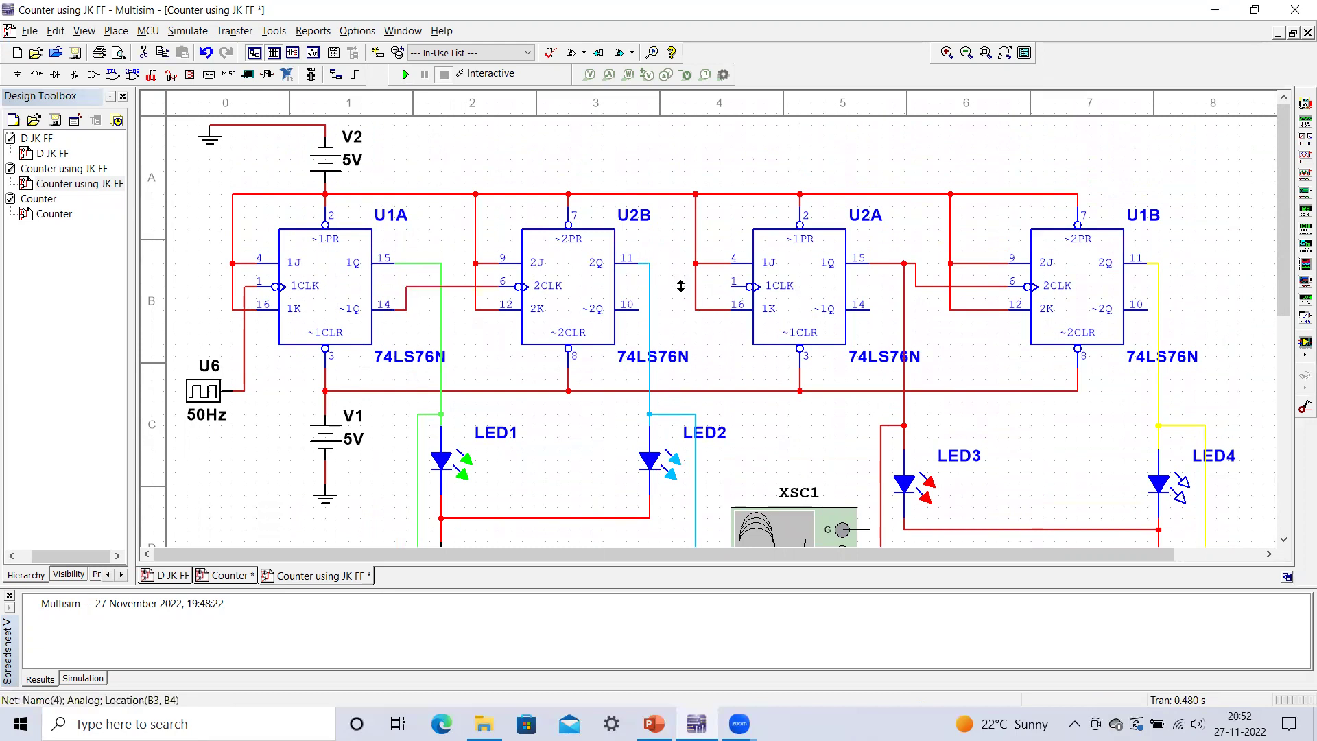
click(635, 311)
click(927, 286)
key(ctrl+x)
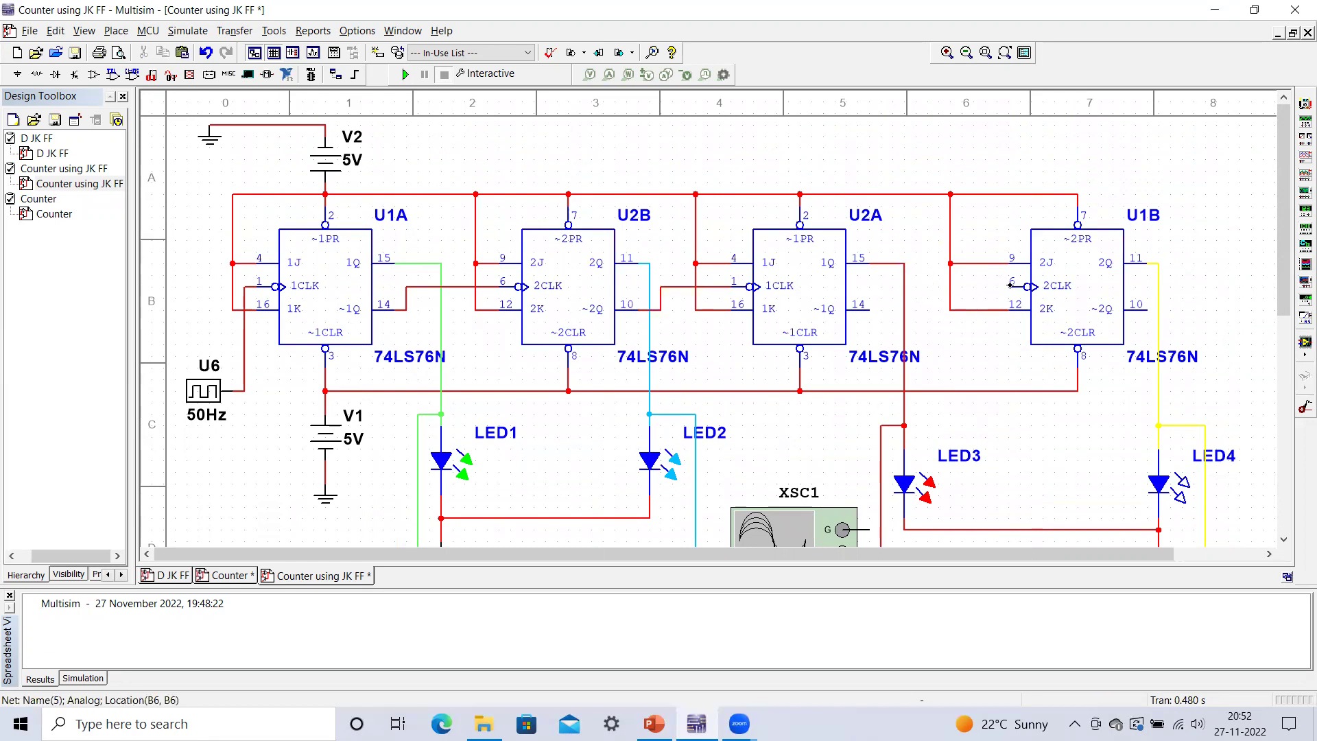
click(876, 312)
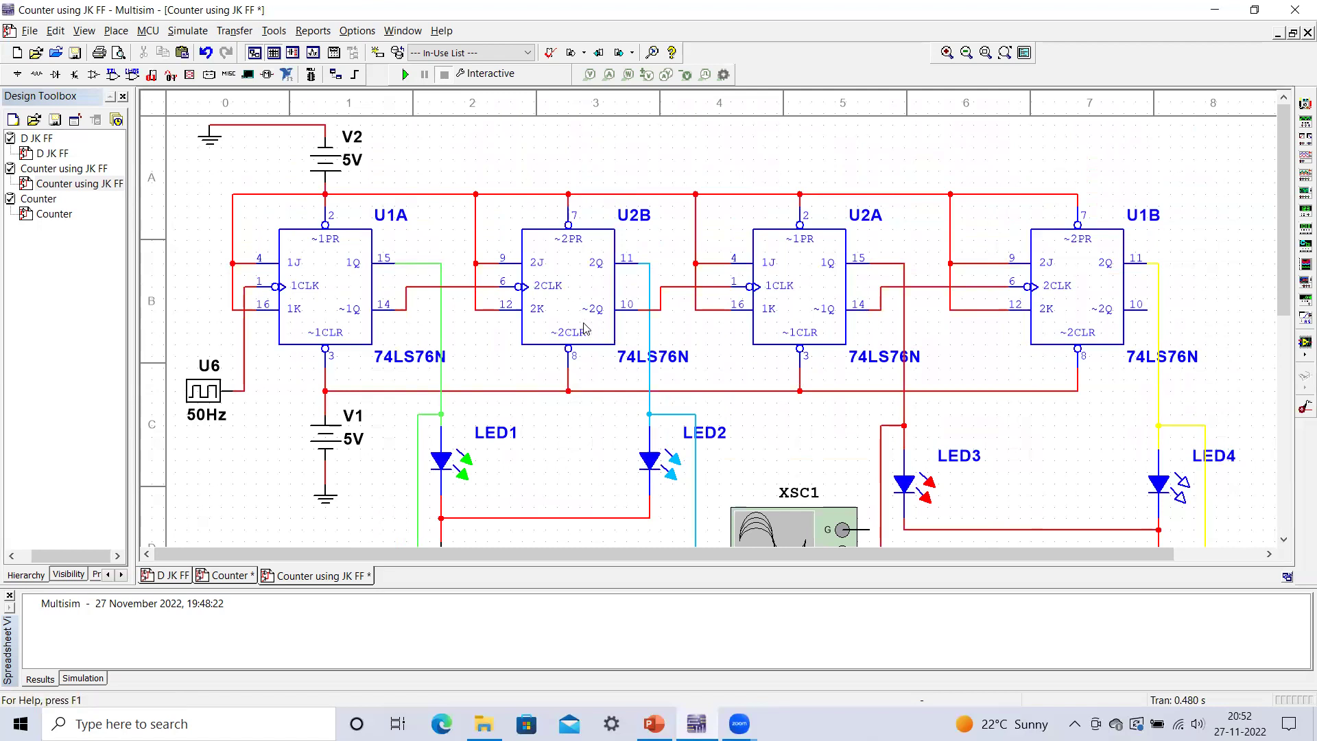
Step: Run the rewired counter, check the counting direction on the U5 and U4 displays, and stop the simulation
click(405, 75)
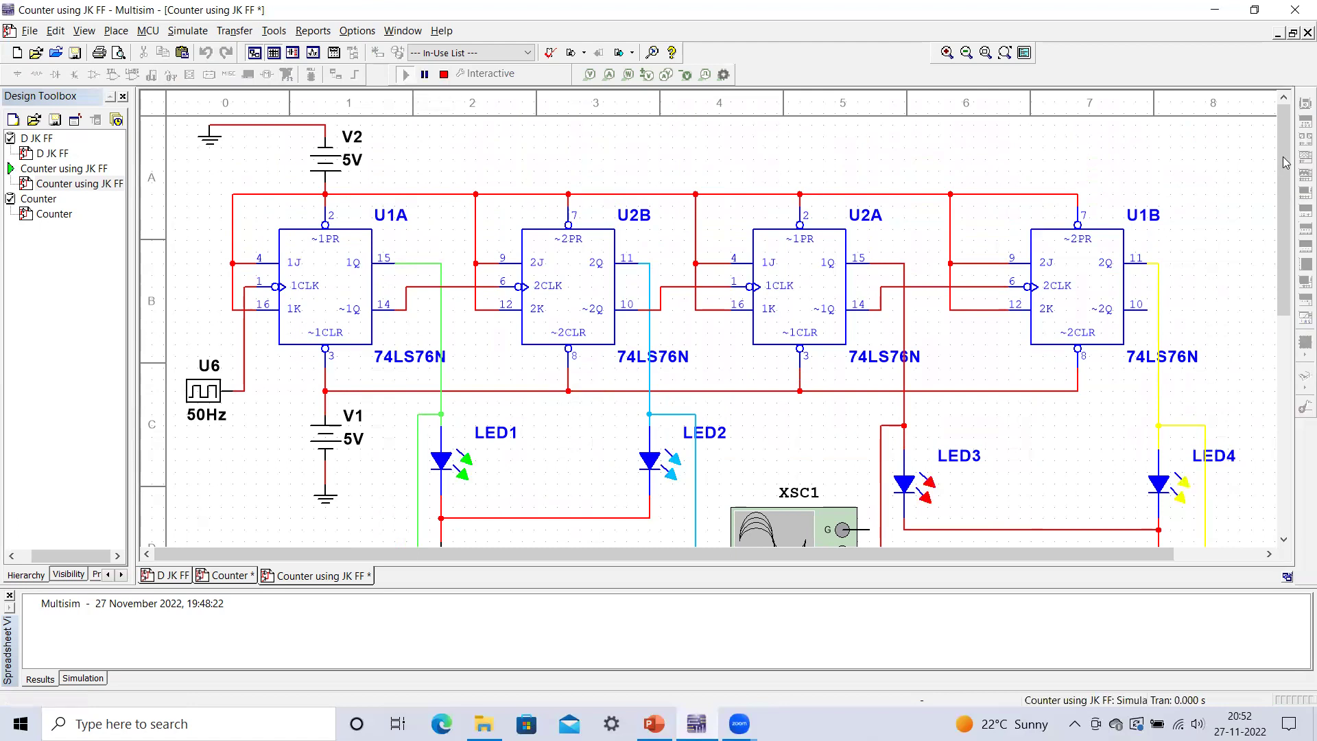
drag(1284, 180, 1298, 398)
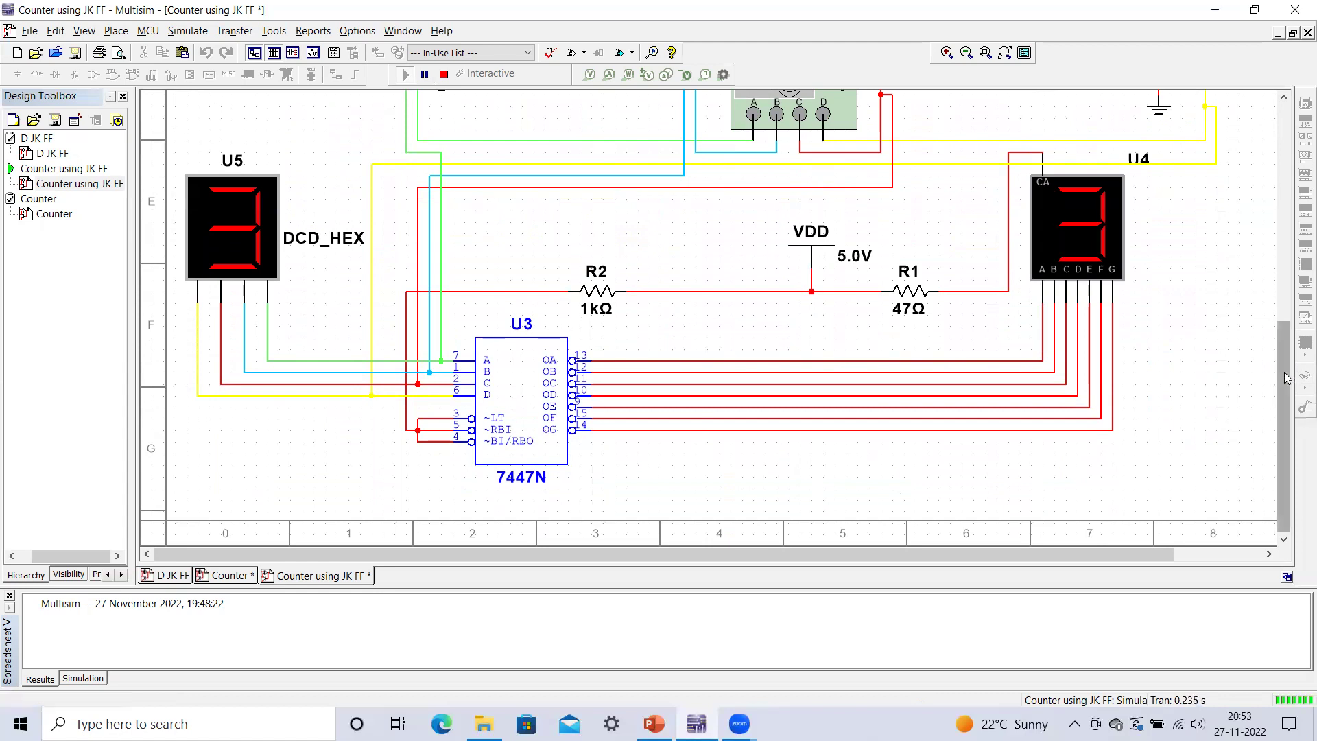
drag(1285, 374, 1286, 351)
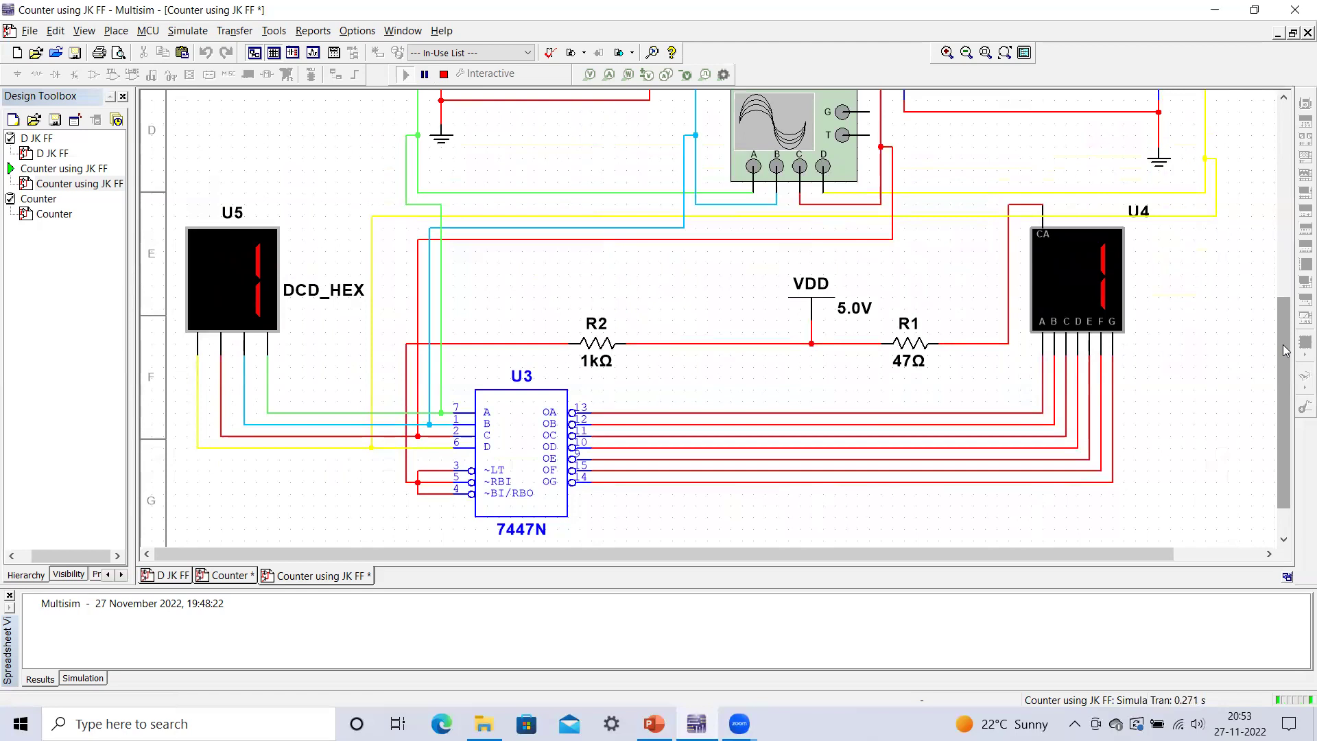
drag(1282, 355, 1282, 162)
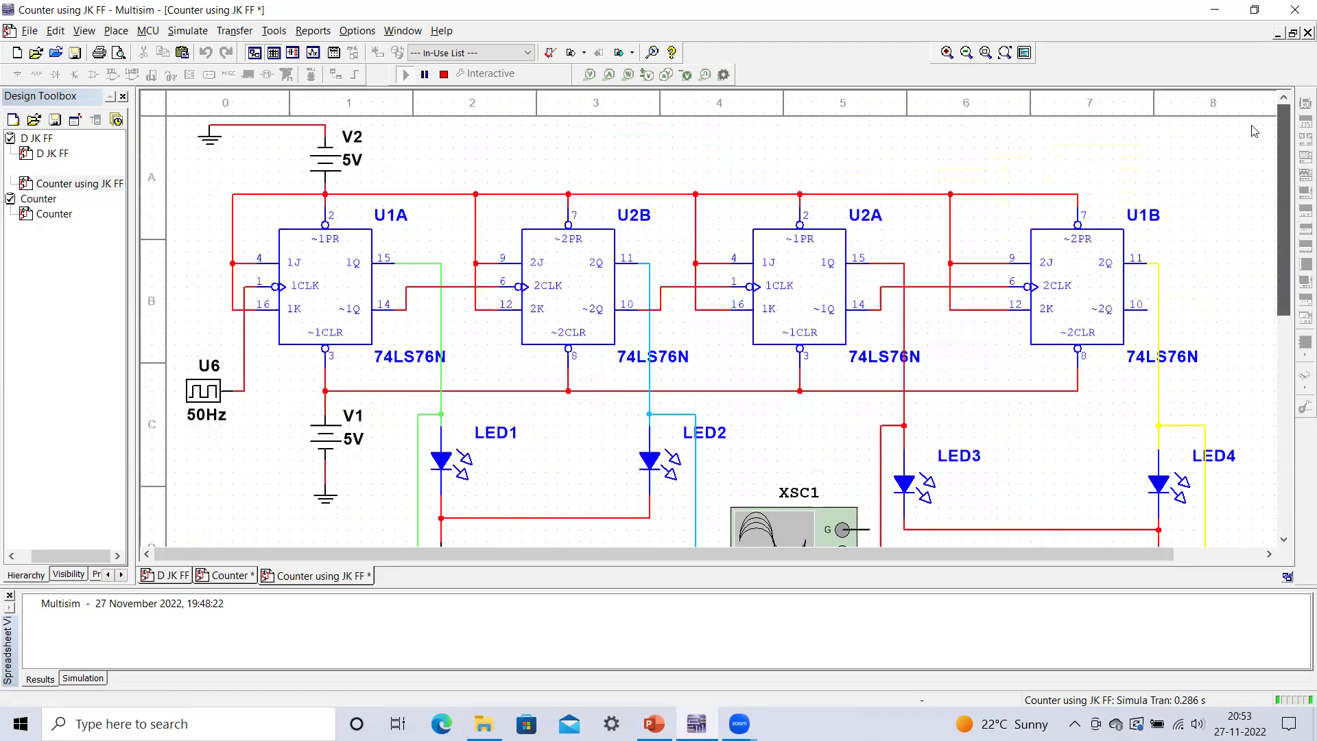
click(443, 74)
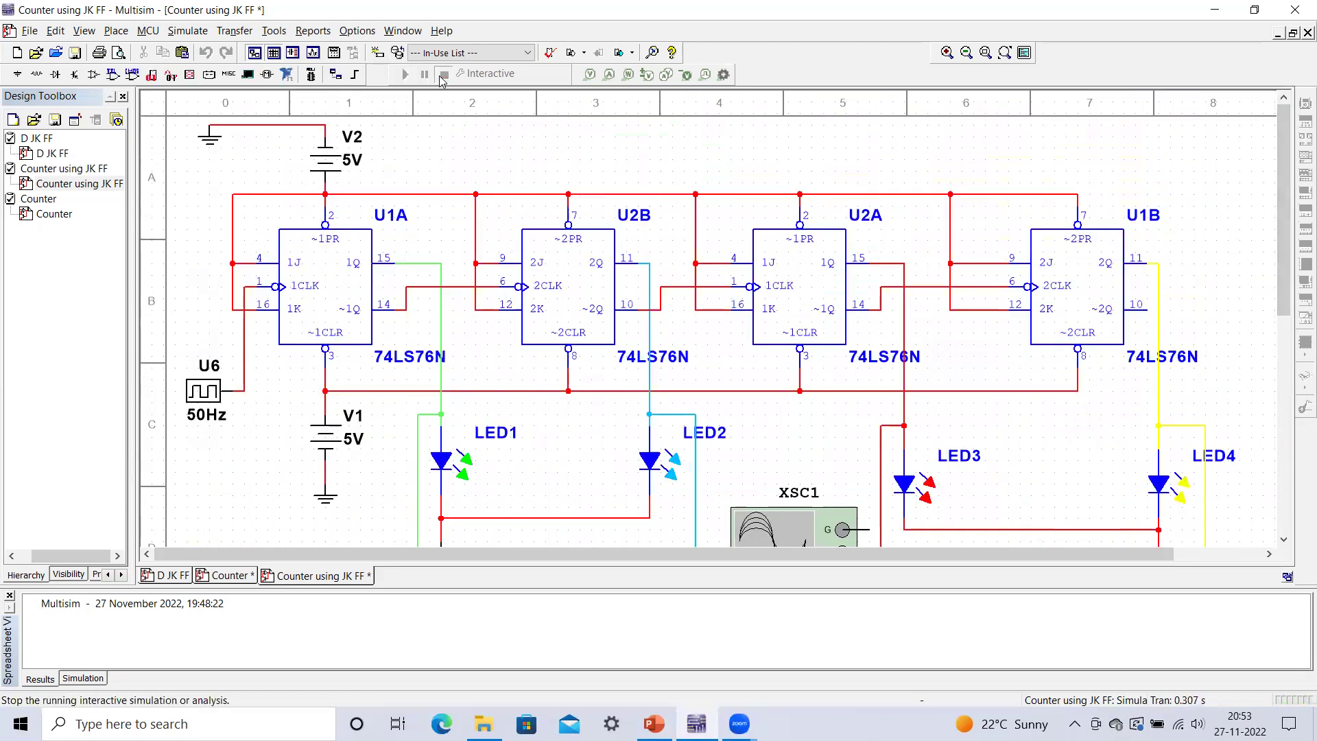
Step: Set the U6 digital clock frequency to 1 kHz and rerun the simulation, checking the U5 and U4 displays
double_click(200, 394)
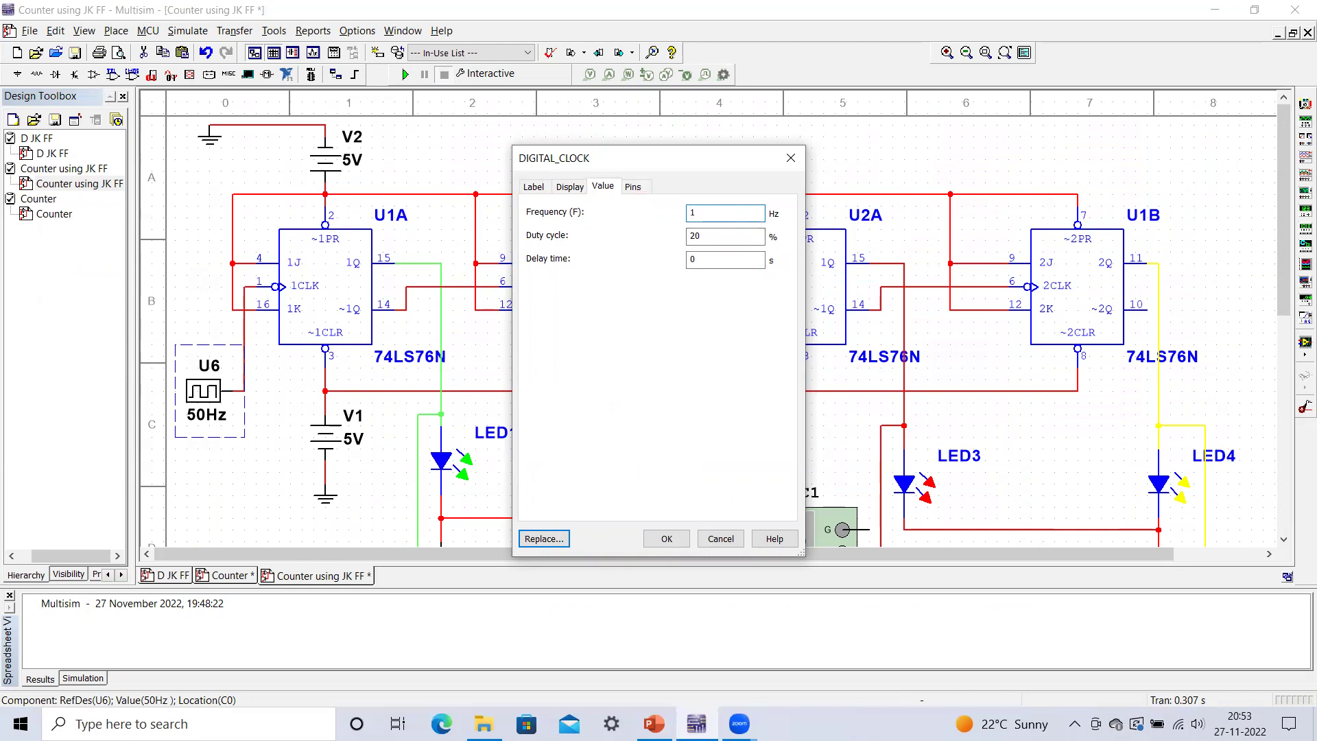
click(666, 538)
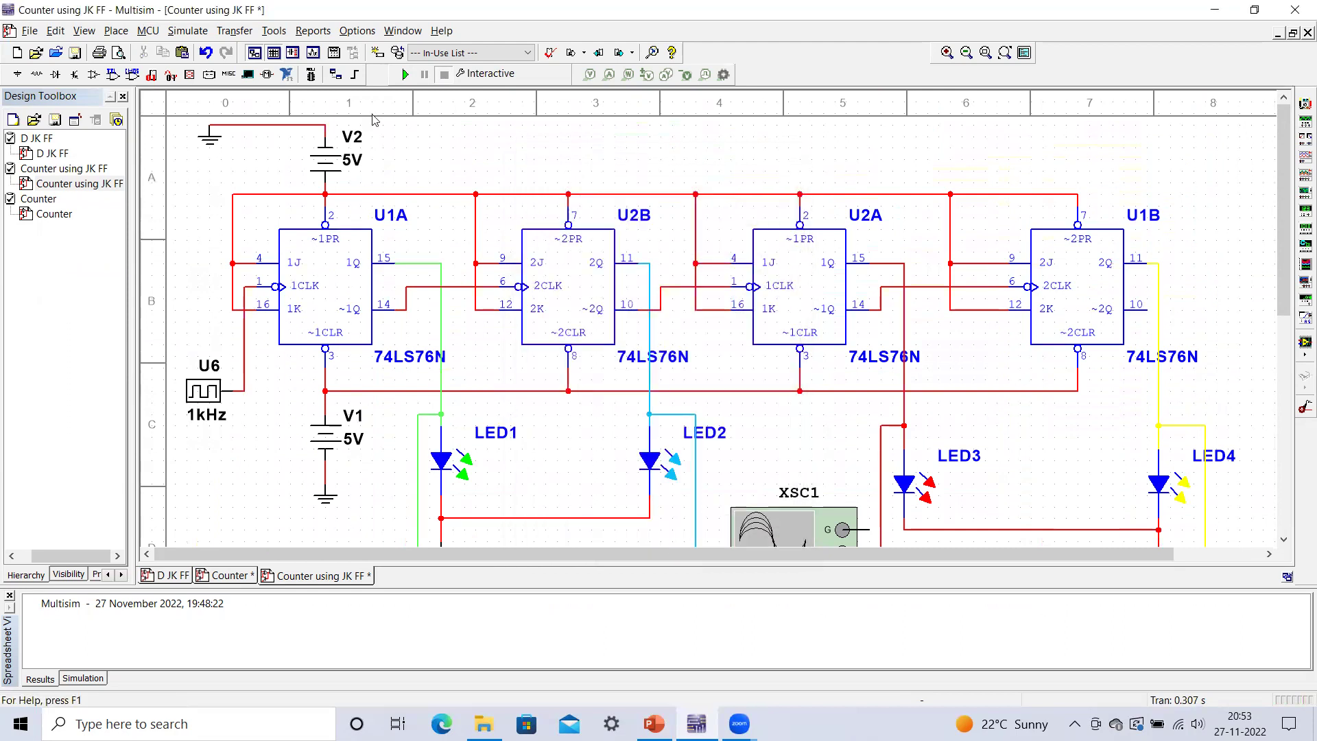
key(F5)
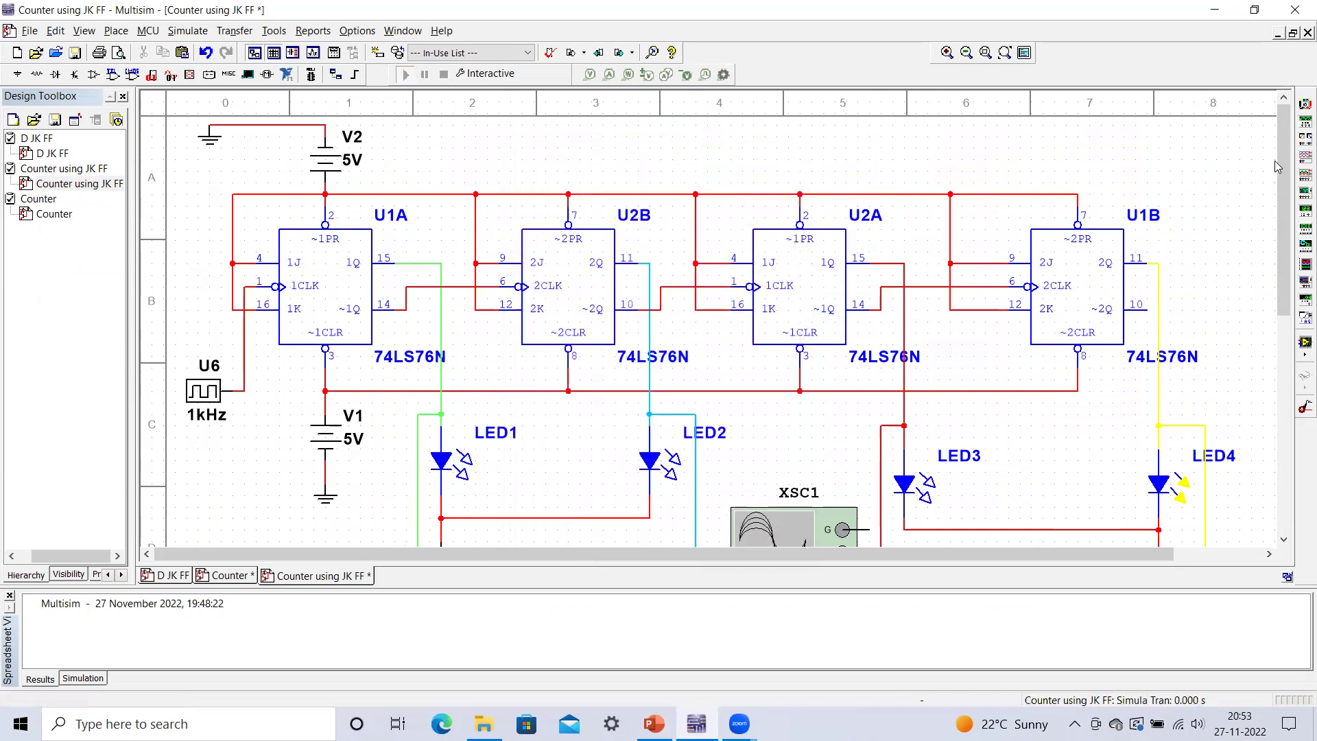
drag(1283, 172, 1298, 364)
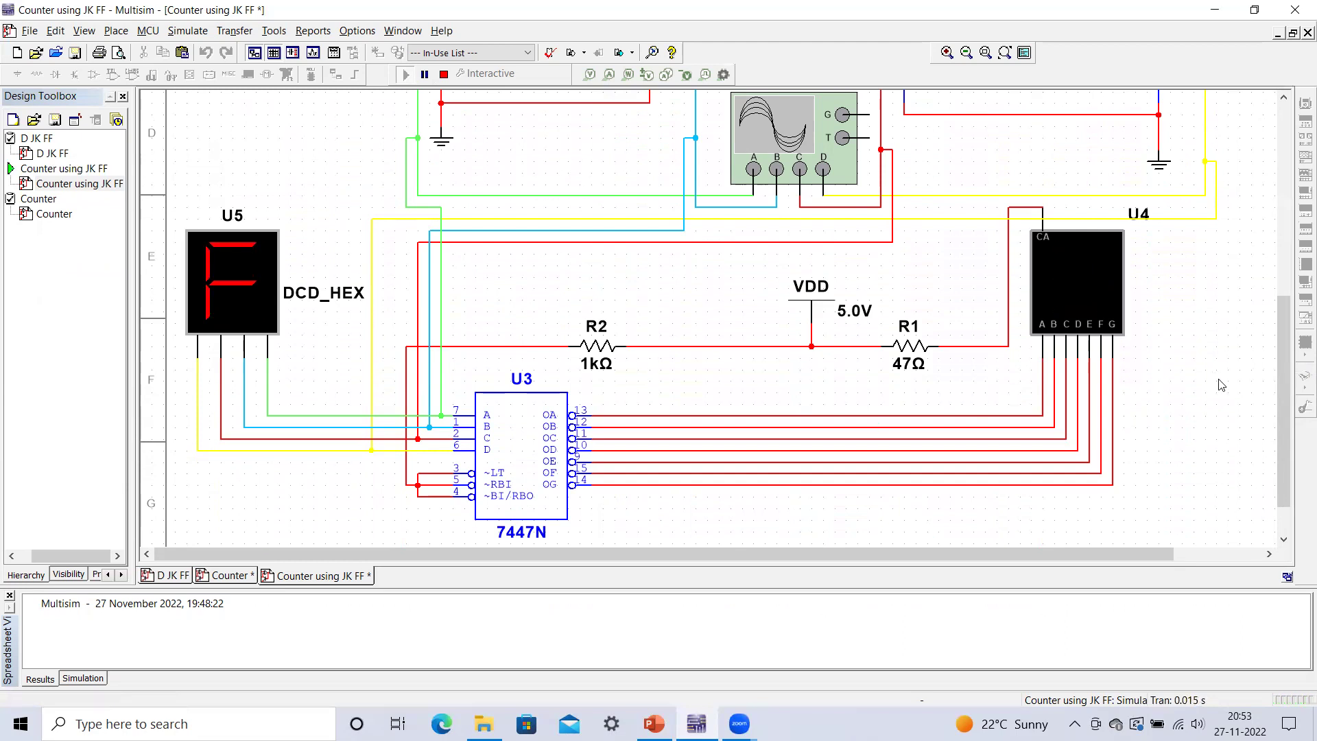
drag(1286, 374, 1295, 84)
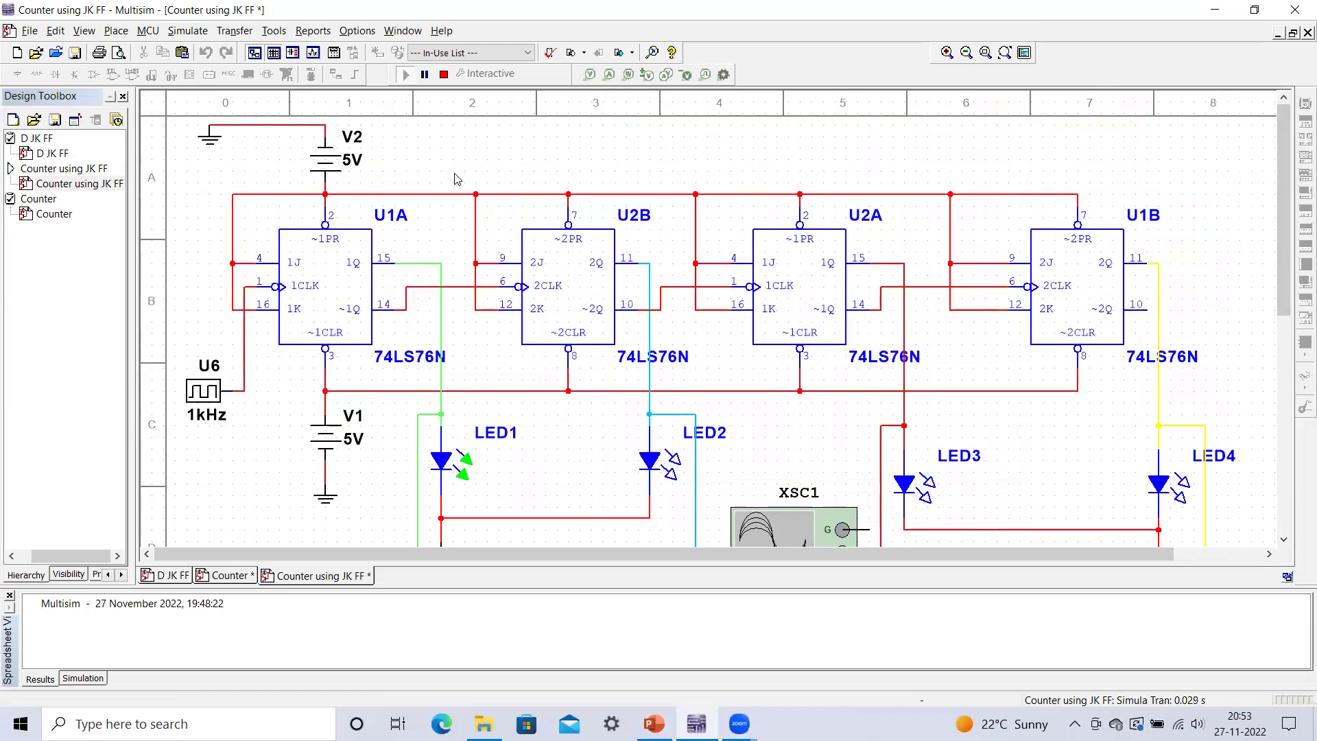
Step: Open the XSC1 four channel oscilloscope and set its timebase scale to 1 ms/Div
drag(1287, 162, 1295, 264)
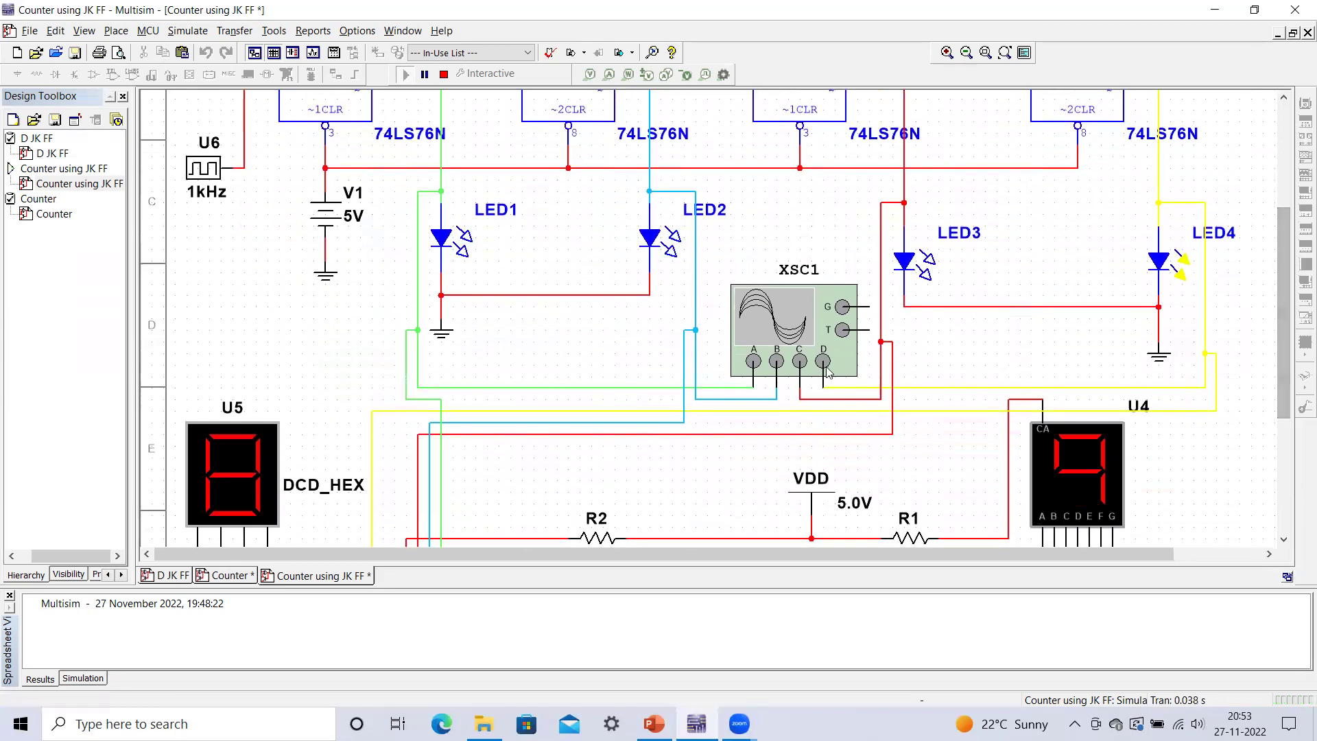
double_click(773, 319)
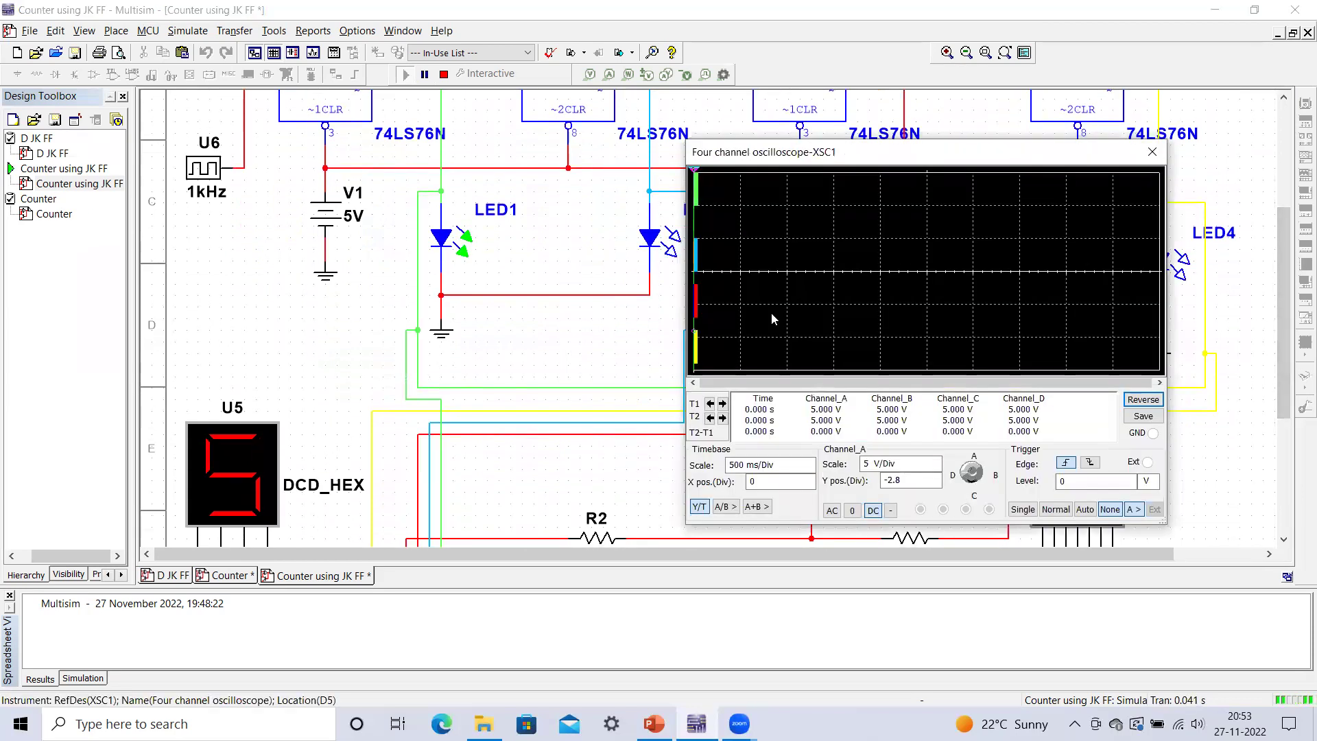
click(796, 472)
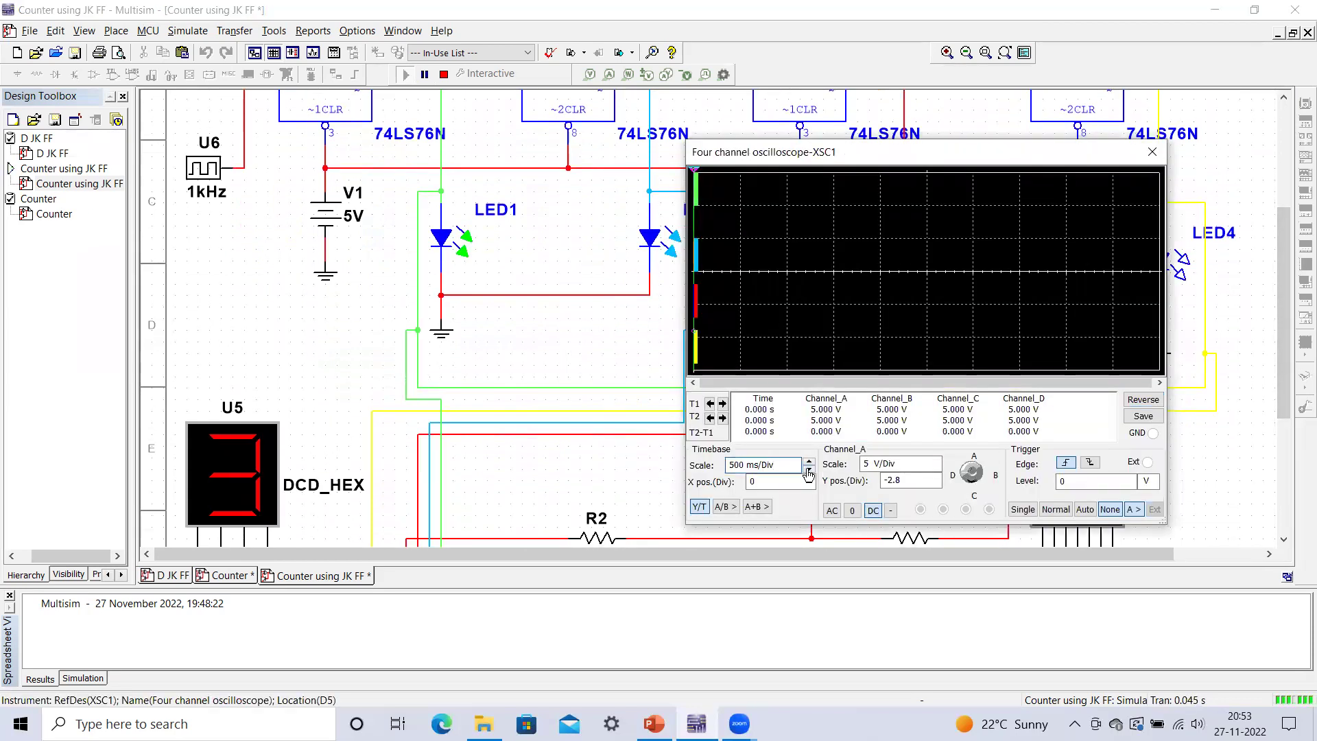
click(810, 472)
click(809, 472)
click(810, 472)
click(809, 472)
click(809, 472)
click(809, 472)
click(809, 472)
click(810, 472)
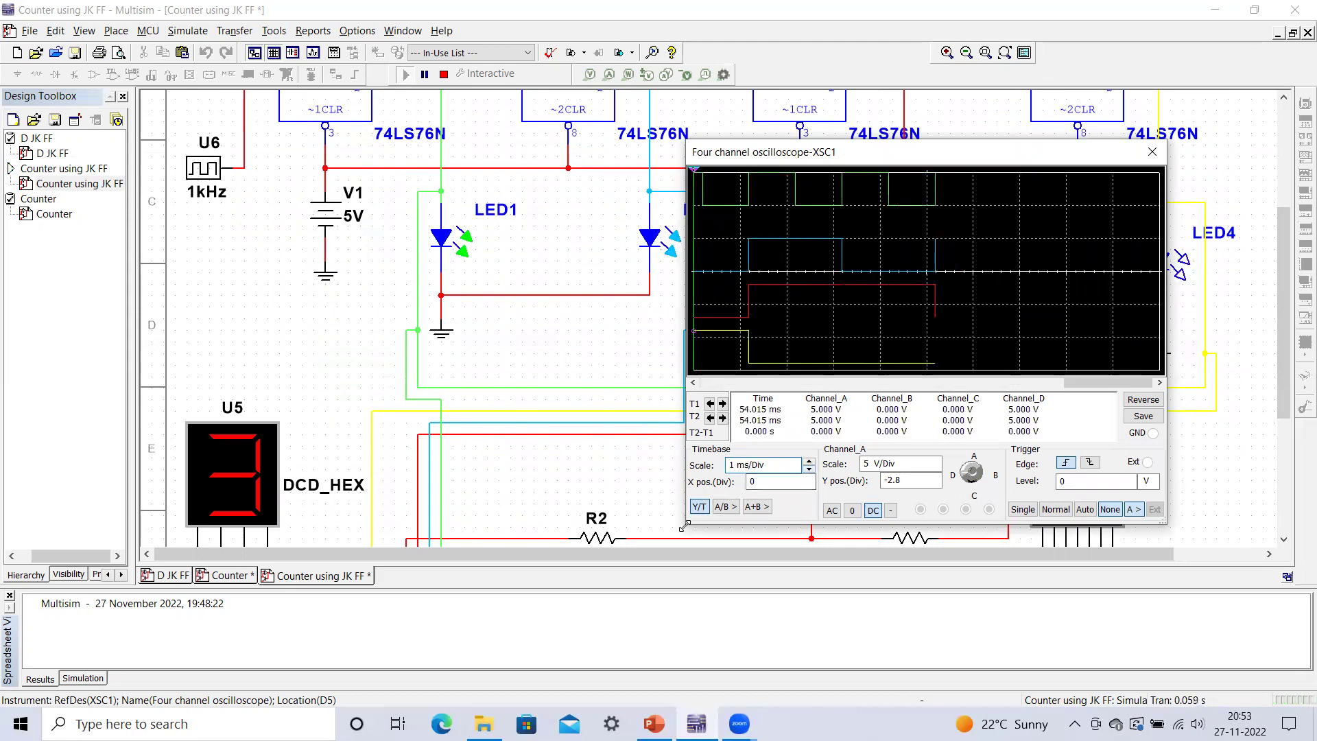
Step: Enlarge and reposition the XSC1 oscilloscope window, examine the four channel waveforms of the counter, and stop the simulation
drag(684, 526, 471, 626)
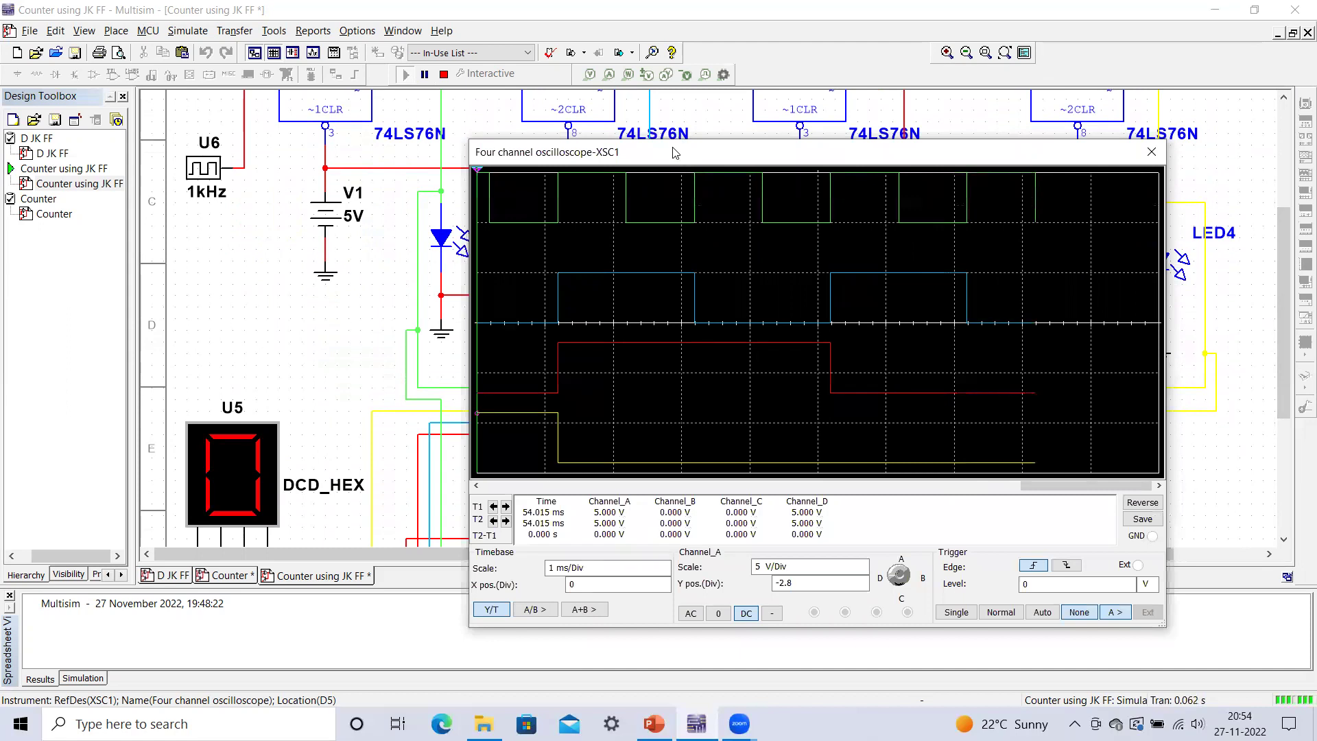
drag(675, 153, 681, 93)
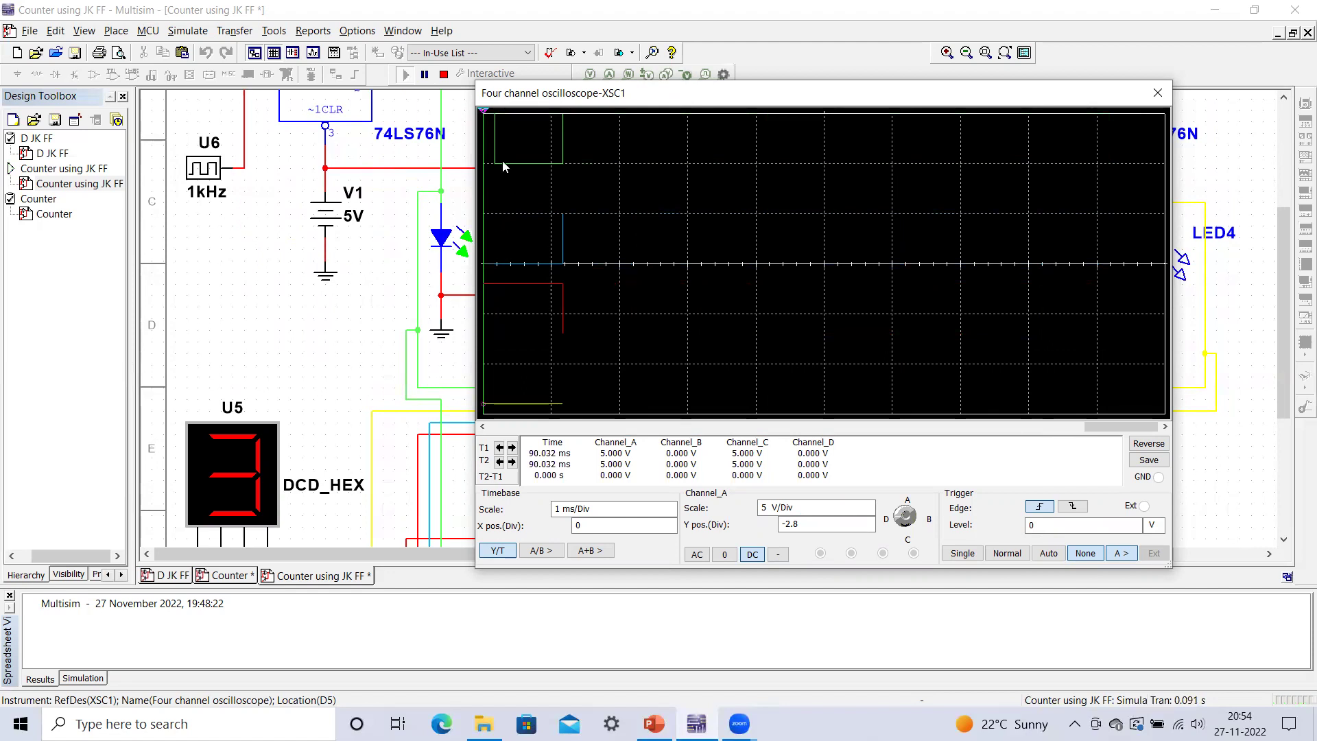
drag(646, 104, 676, 115)
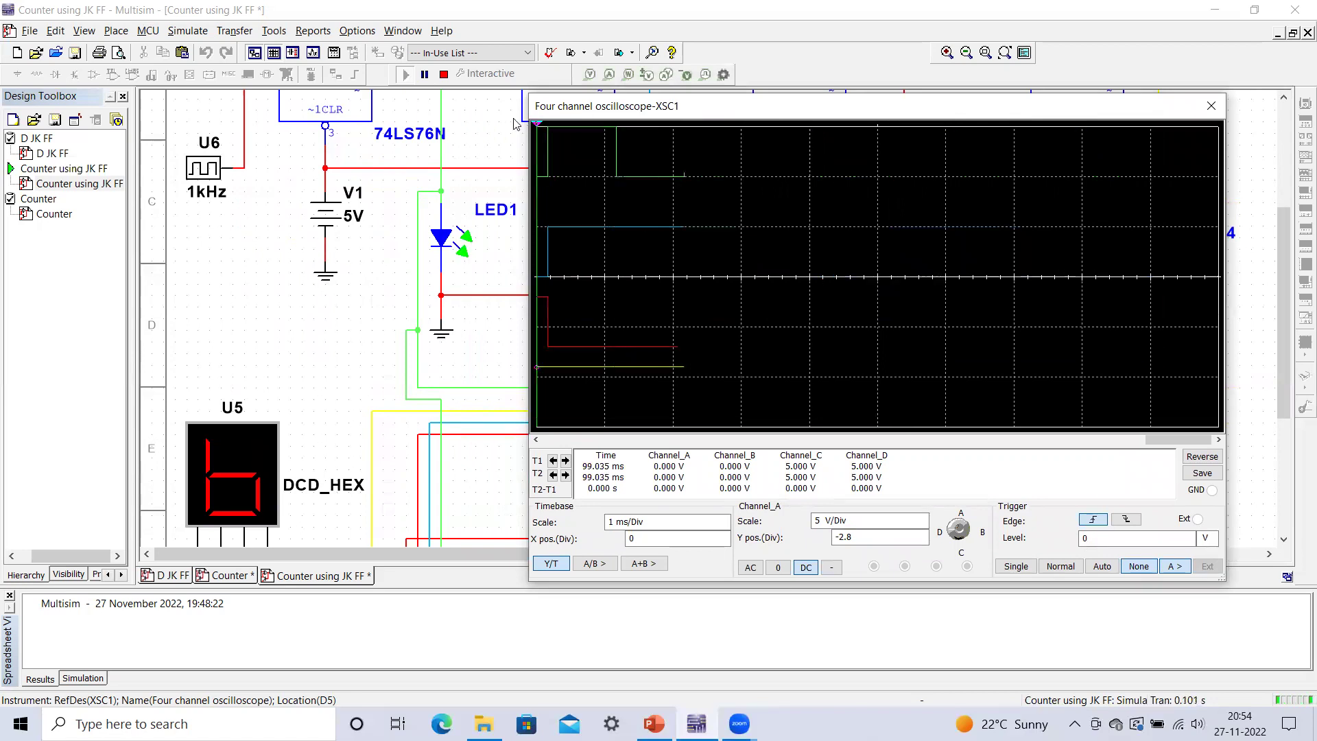
click(443, 78)
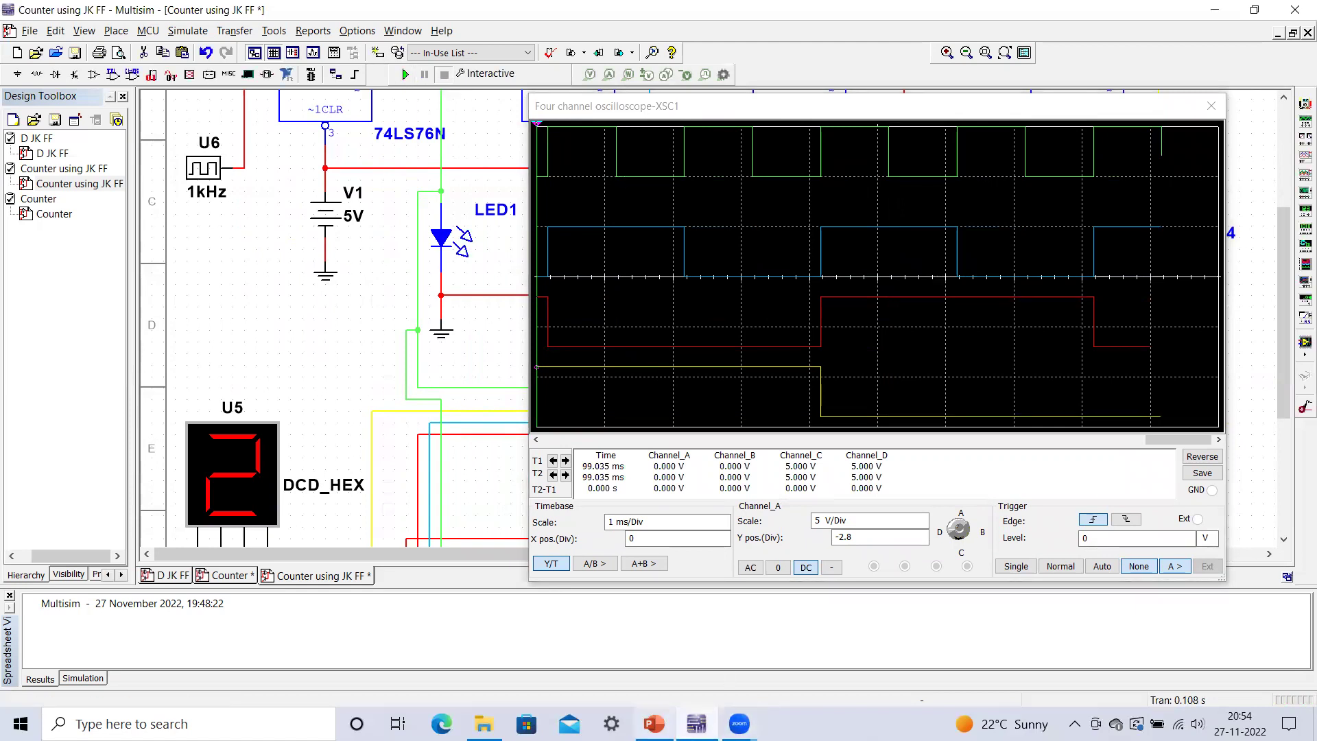
mouse_move(696, 724)
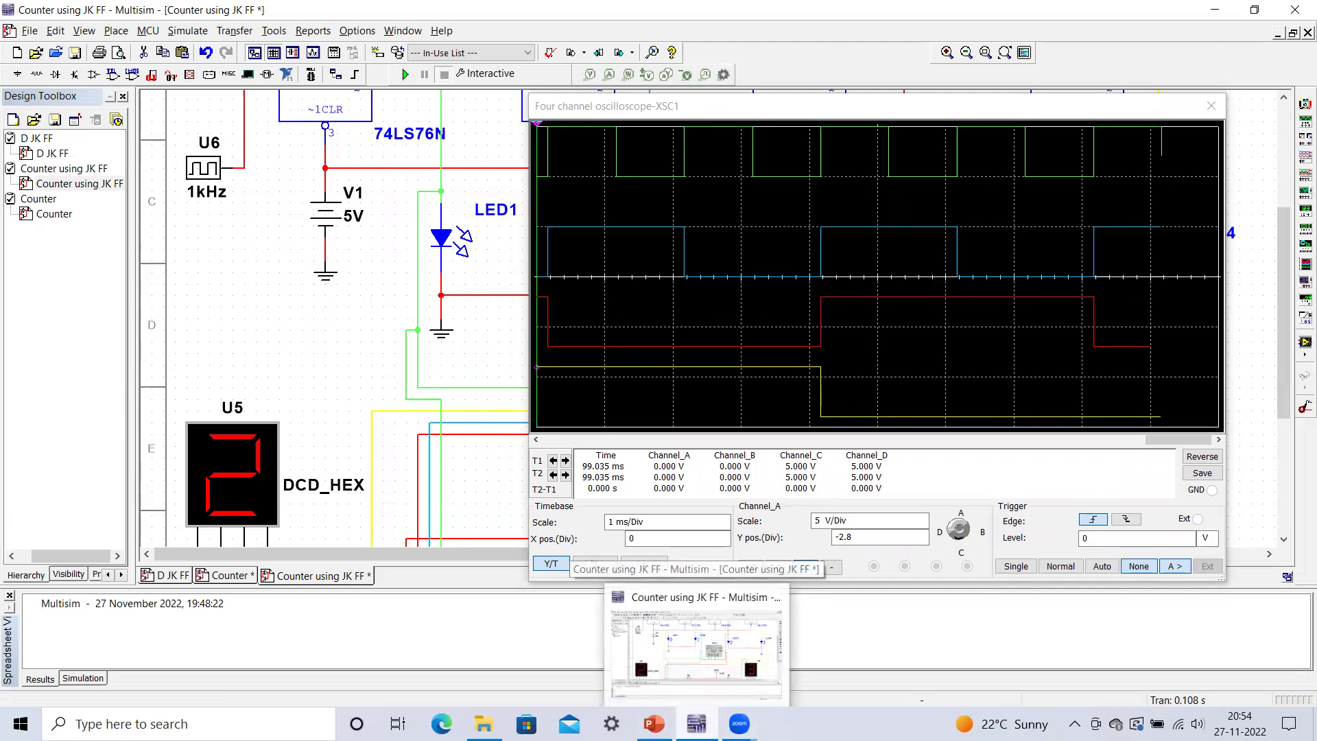